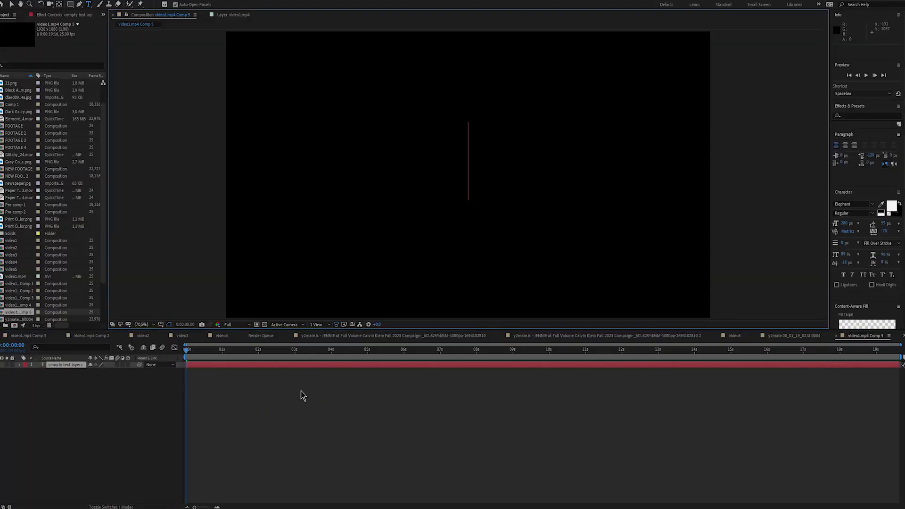
Create the text CHROME in the Soft Marshmallow font, place it near the frame's centre and enlarge it slightly
type("CHROME")
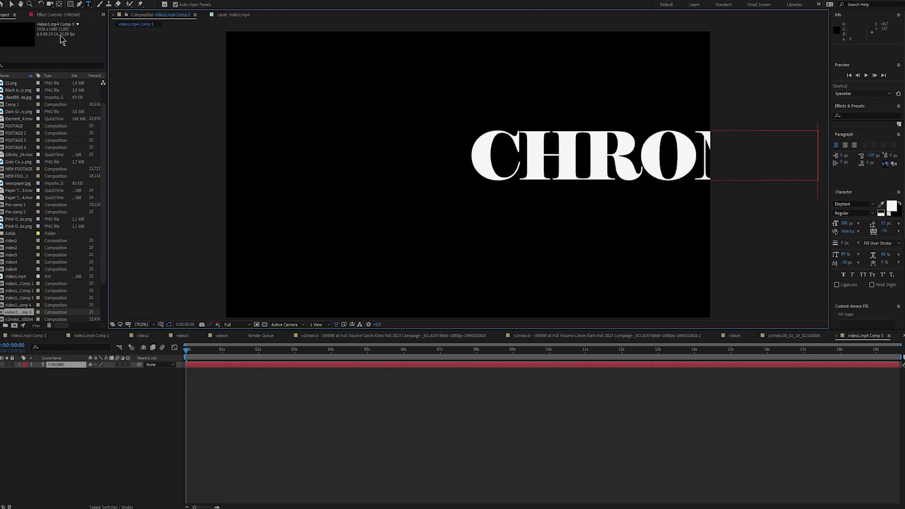
left_click(11, 4)
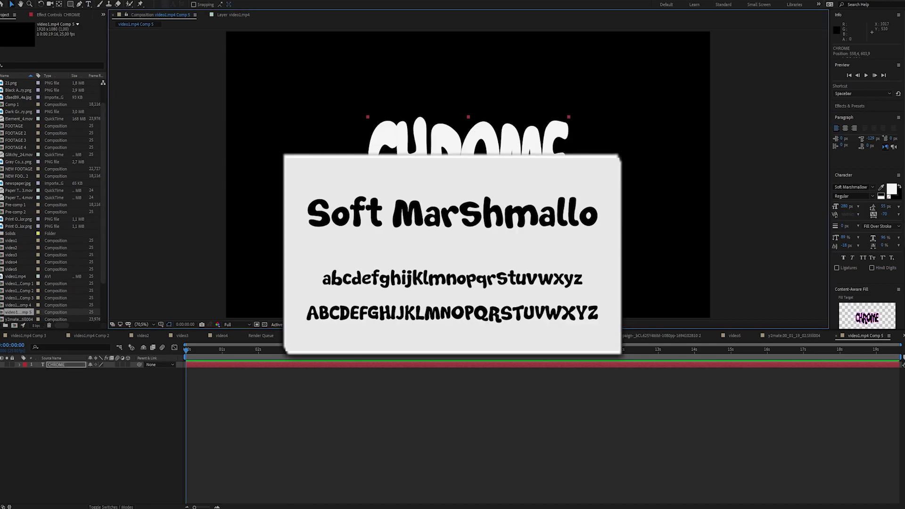
left_click_drag(482, 167, 483, 169)
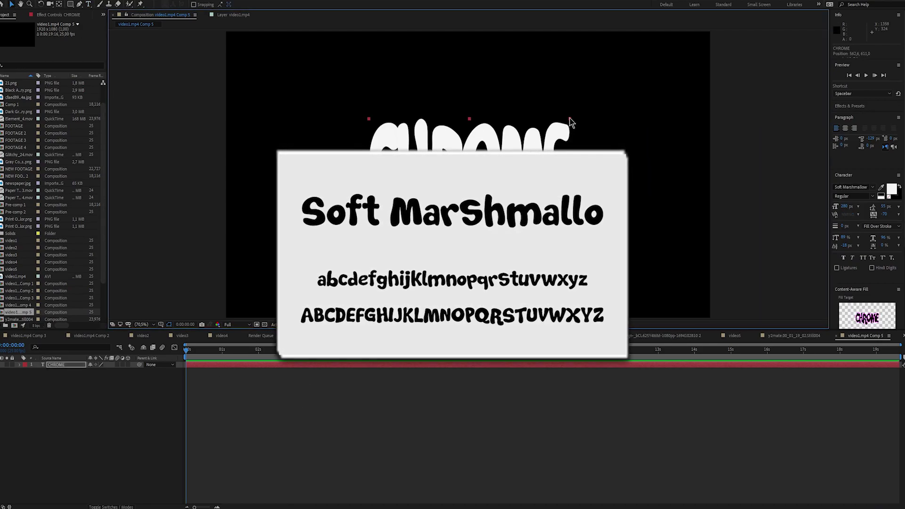
left_click_drag(570, 118, 582, 111)
Pre-compose the CHROME text layer
left_click(88, 404)
right_click(71, 366)
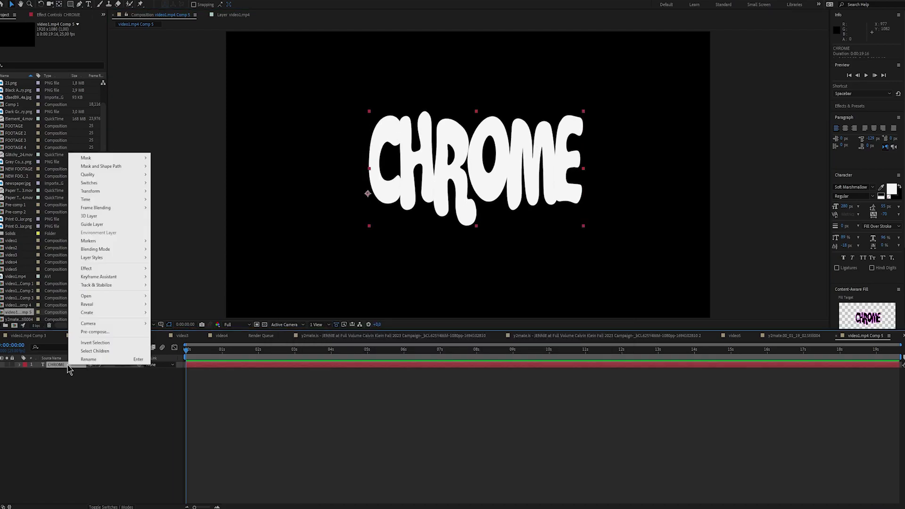
left_click(113, 331)
left_click(471, 304)
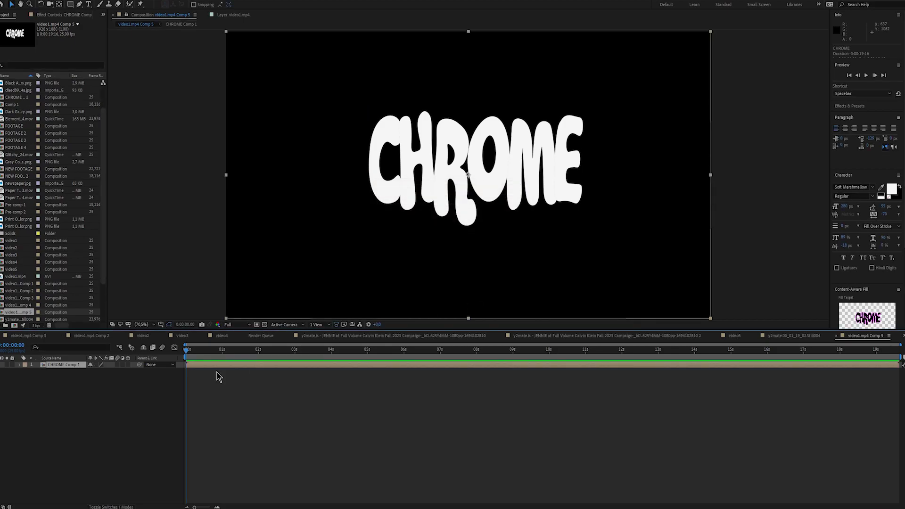
Add a new purple solid layer at the full composition size above the pre-composed text
right_click(109, 397)
mouse_move(130, 402)
left_click(239, 421)
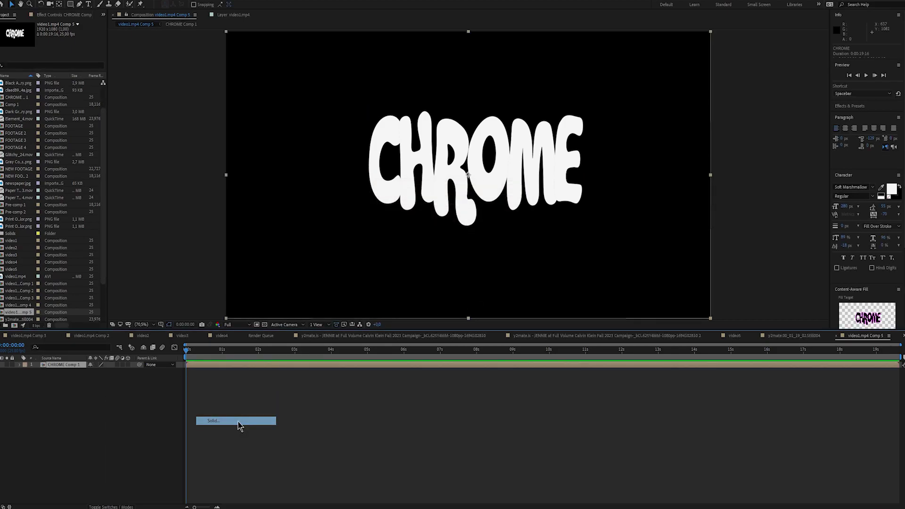
left_click(492, 317)
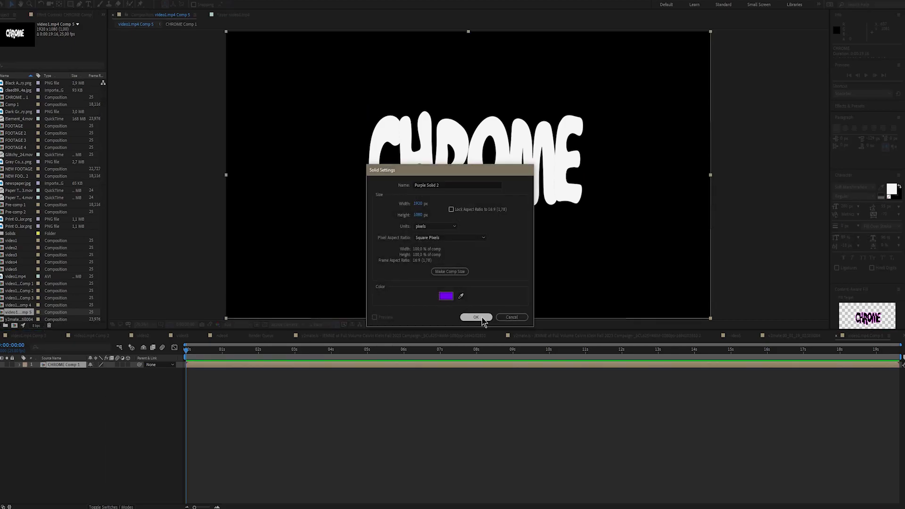
Apply the Fractal Noise effect to the purple solid and set its Fractal Type to Max
left_click(849, 106)
type("frac")
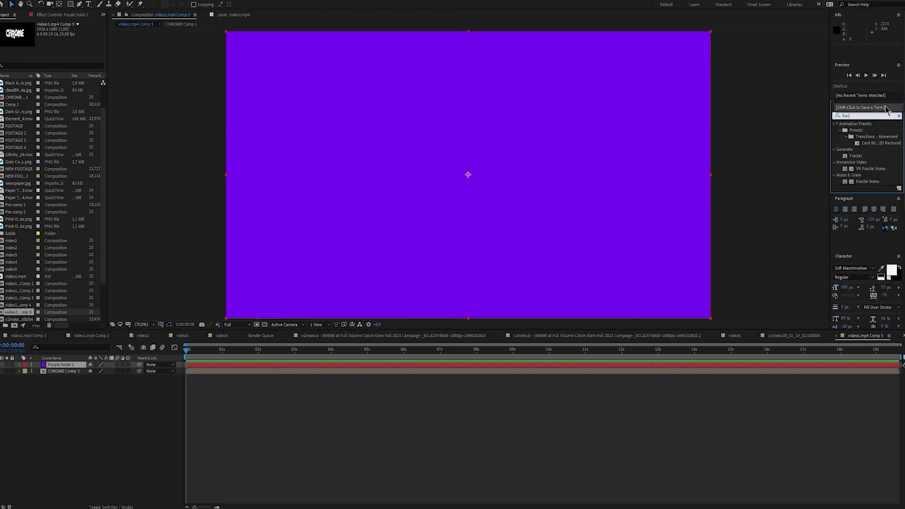
left_click(867, 182)
left_click_drag(874, 184, 277, 368)
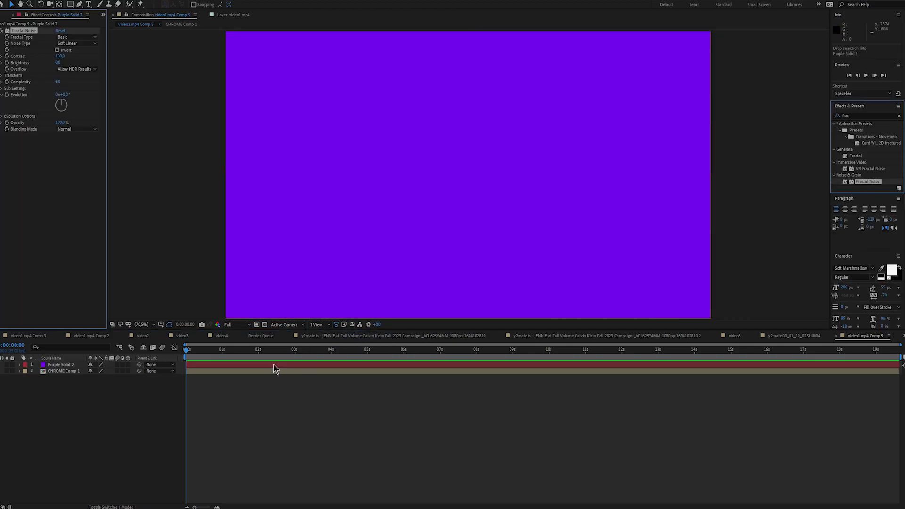
left_click(146, 41)
left_click(131, 175)
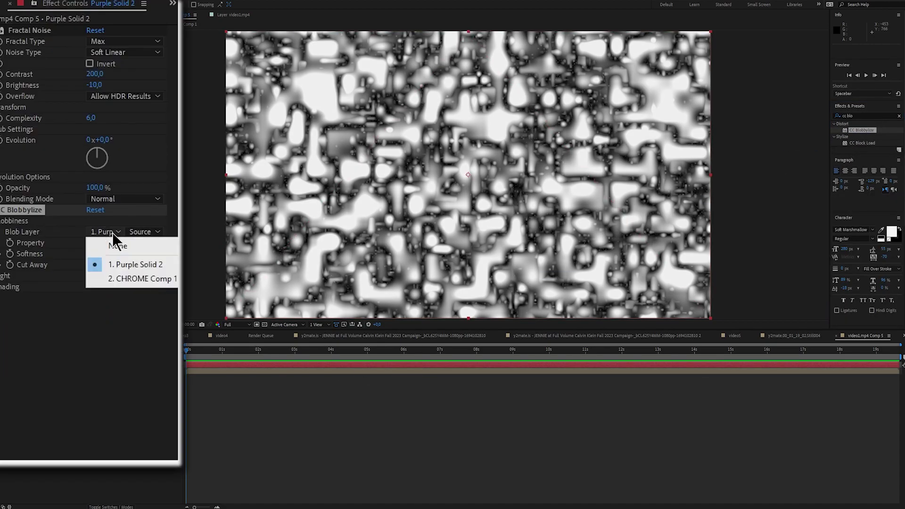
In CC Blobbylize, use CHROME Comp 1 as the Blob Layer, with Cut Away 35 and a Point Light as Light Type
left_click(128, 279)
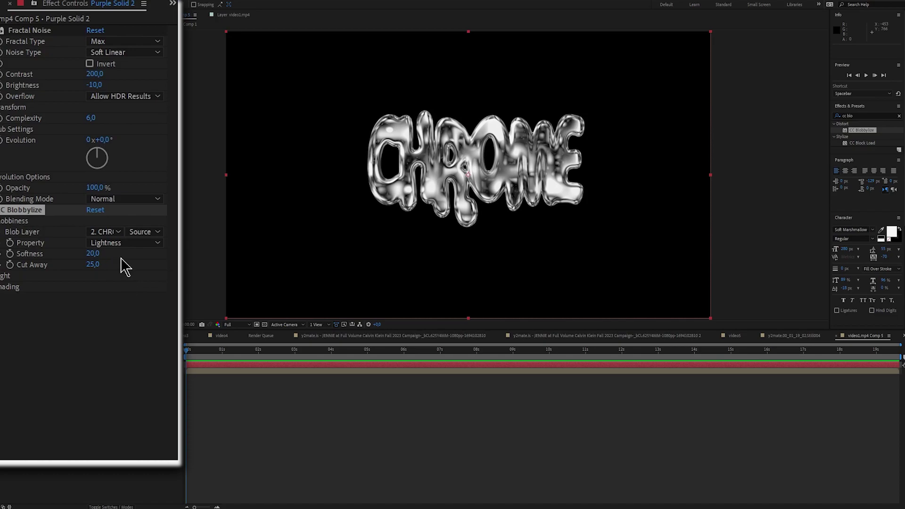
left_click(97, 265)
left_click(1, 276)
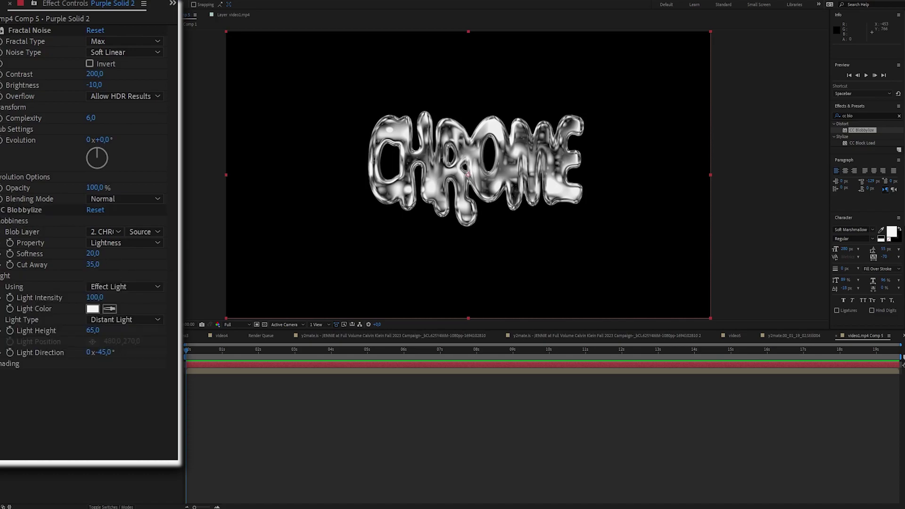
left_click(141, 320)
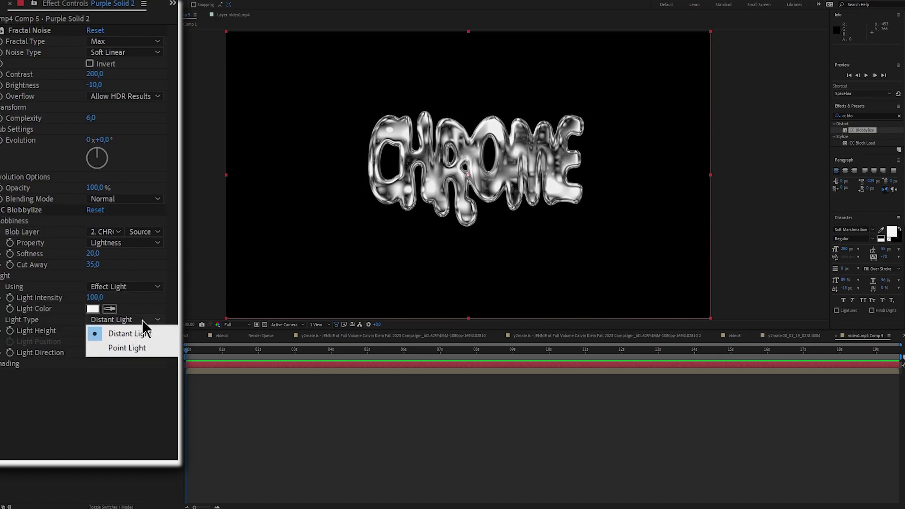
left_click(148, 348)
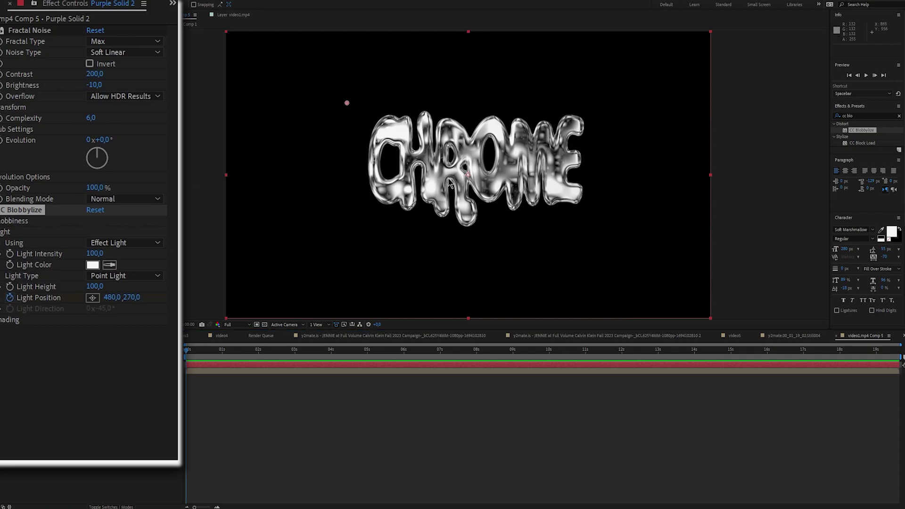
Animate the CC Blobbylize Light Position from left of the text at the start to right of it at 0:00:19:10
mouse_move(347, 103)
left_mouse_down()
mouse_move(370, 158)
mouse_move(357, 154)
left_mouse_up()
left_click_drag(186, 350, 891, 351)
left_click_drag(358, 155, 619, 157)
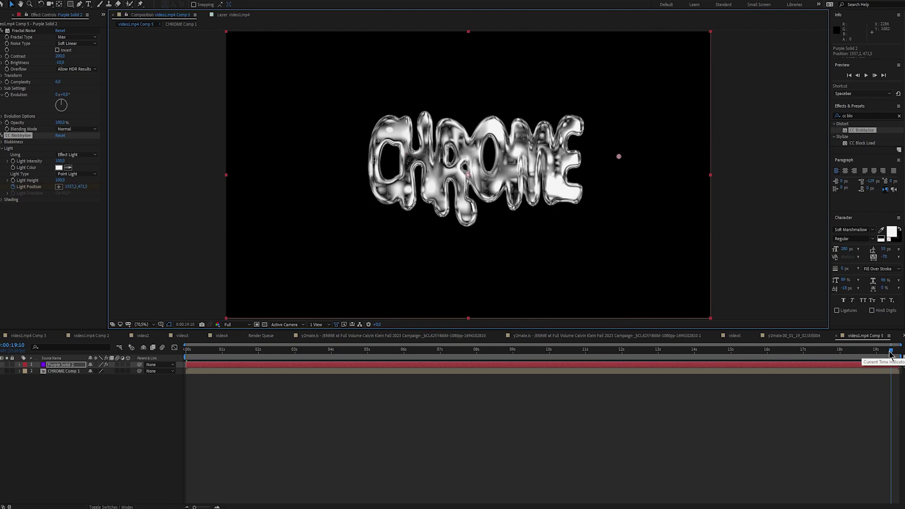
left_click(60, 207)
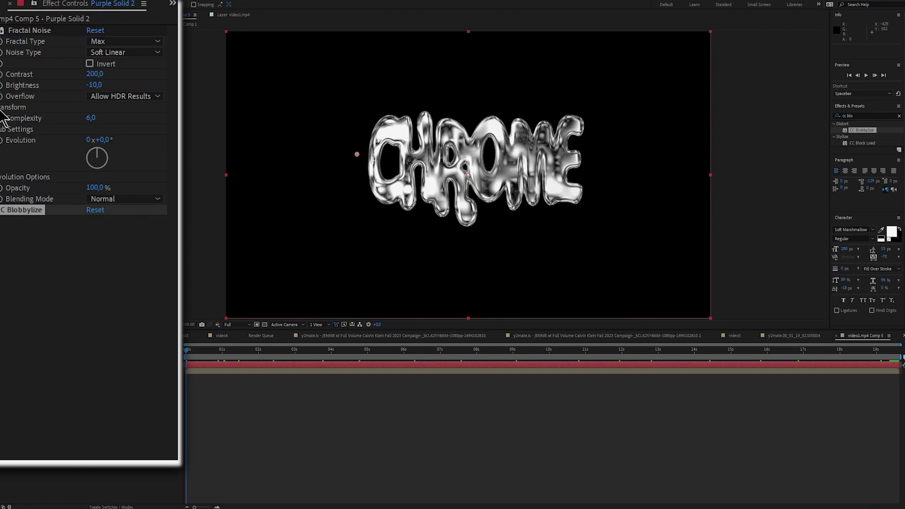
Turn off Uniform Scaling in the Fractal Noise transform settings and set Scale Height to 400
left_click(1, 106)
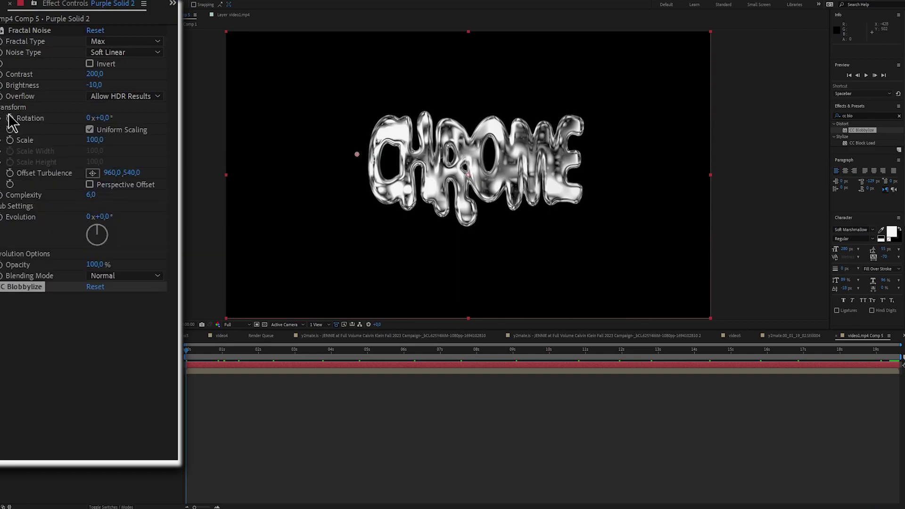
left_click(90, 130)
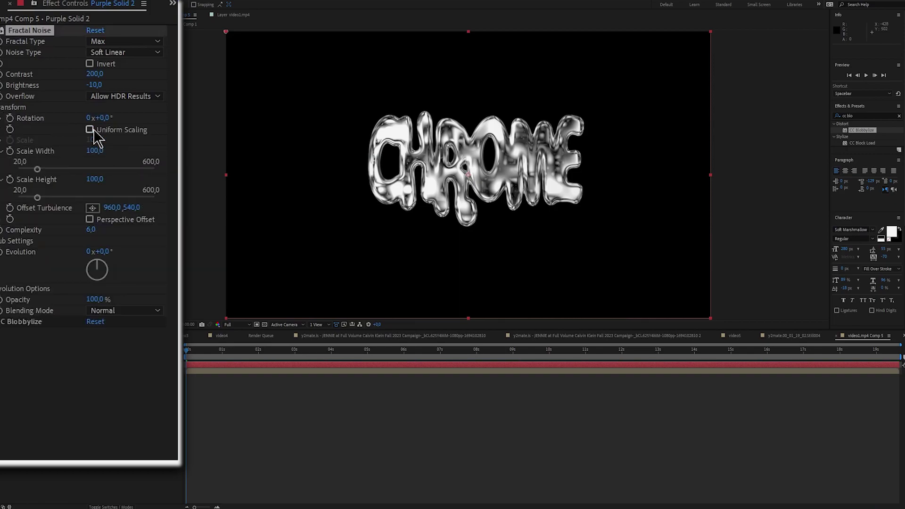
left_click(95, 179)
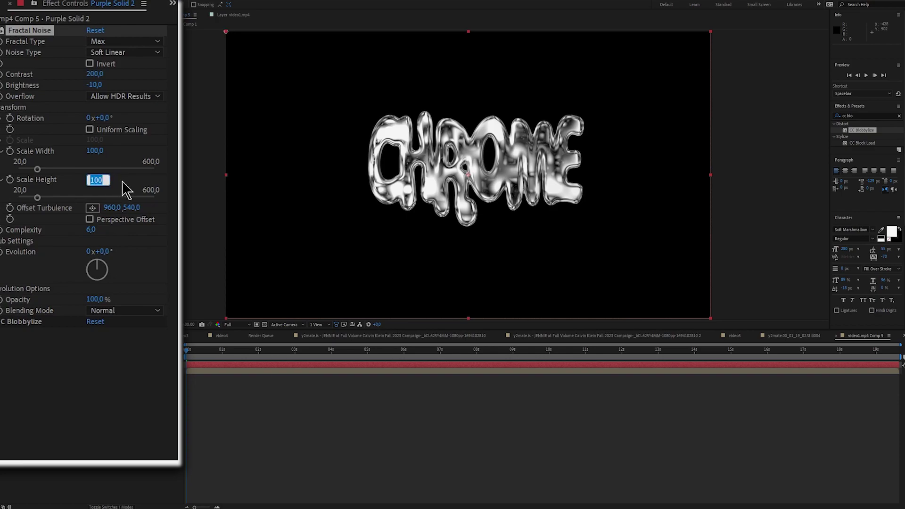
type("4")
key("Return")
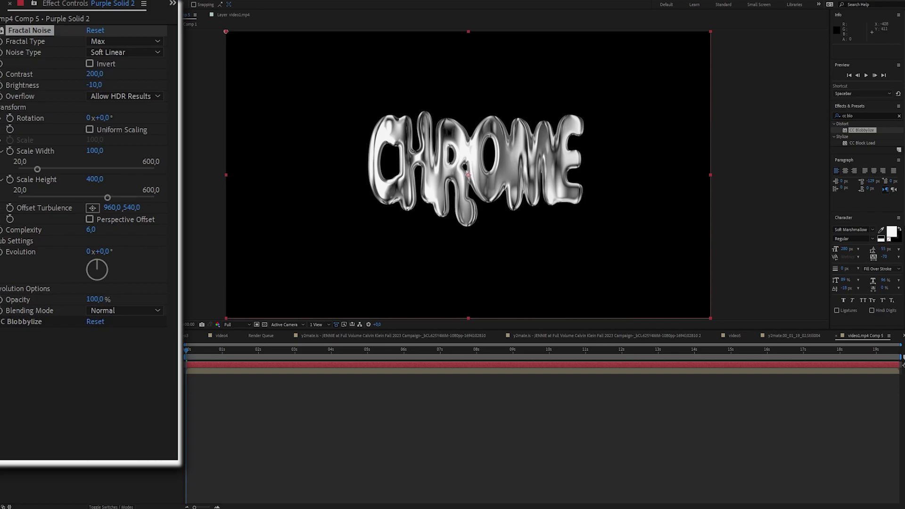
Add the expression time*100 to the Evolution property of the purple solid's Fractal Noise
left_click(333, 364)
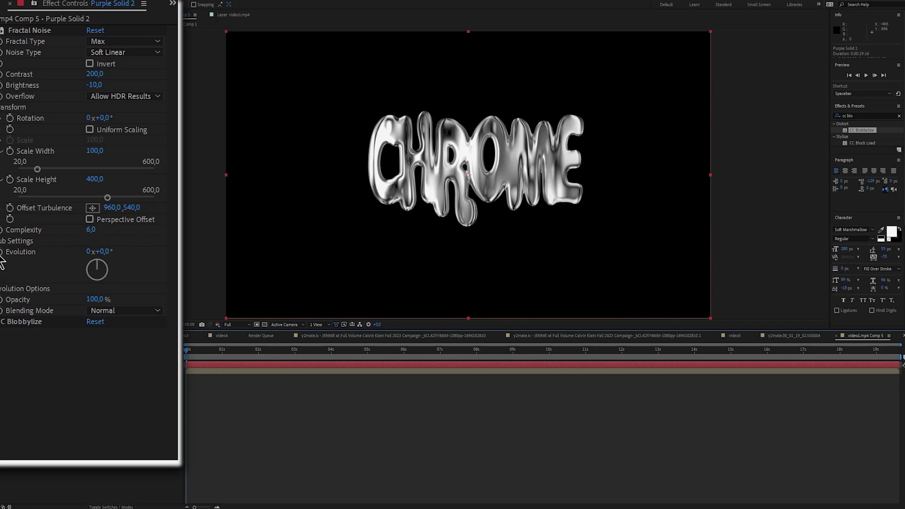
left_click(1, 253, "alt")
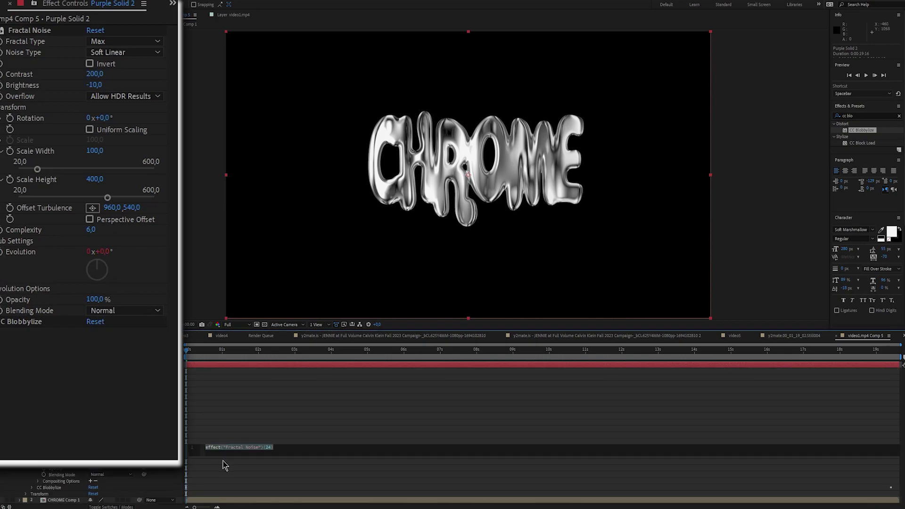
type("time*100")
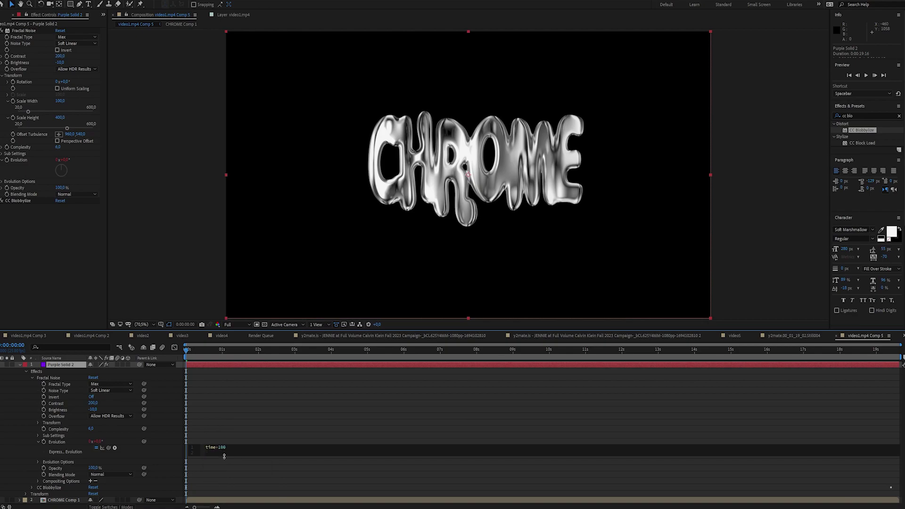
left_click(249, 427)
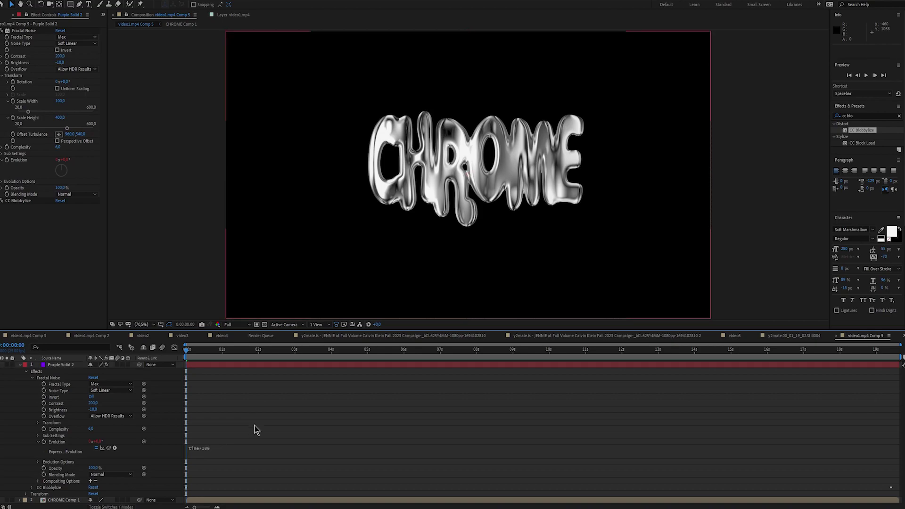
Apply the CC Glass effect to the purple solid and use CHROME Comp 1 as its Bump Map
left_click(898, 115)
type("cc gl")
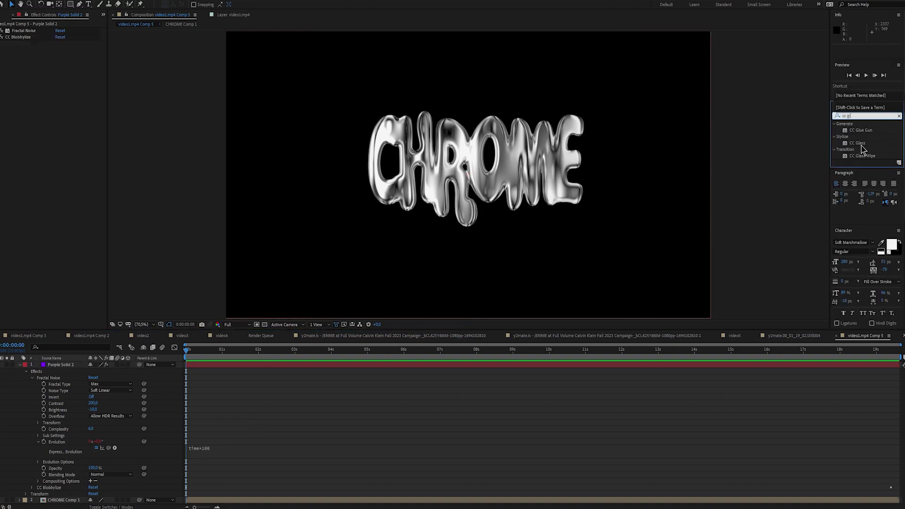
left_click_drag(862, 148, 401, 372)
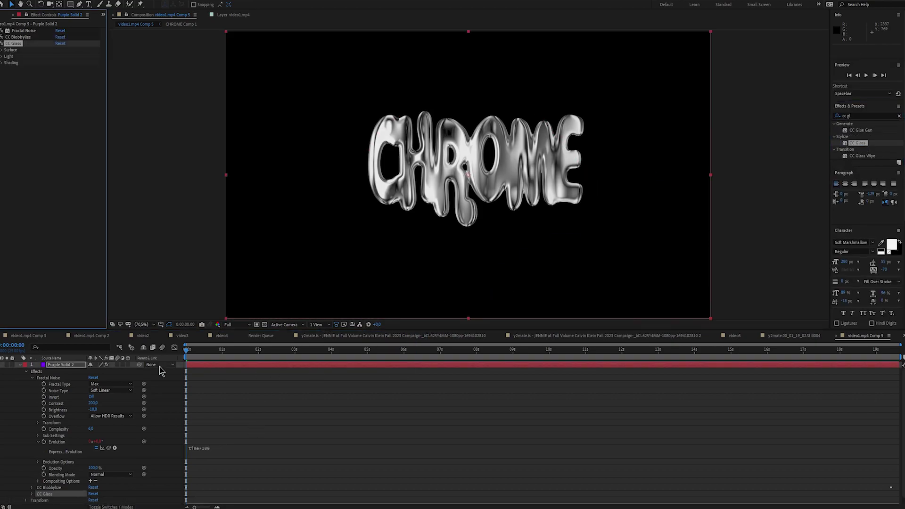
left_click(2, 50)
left_click(105, 74)
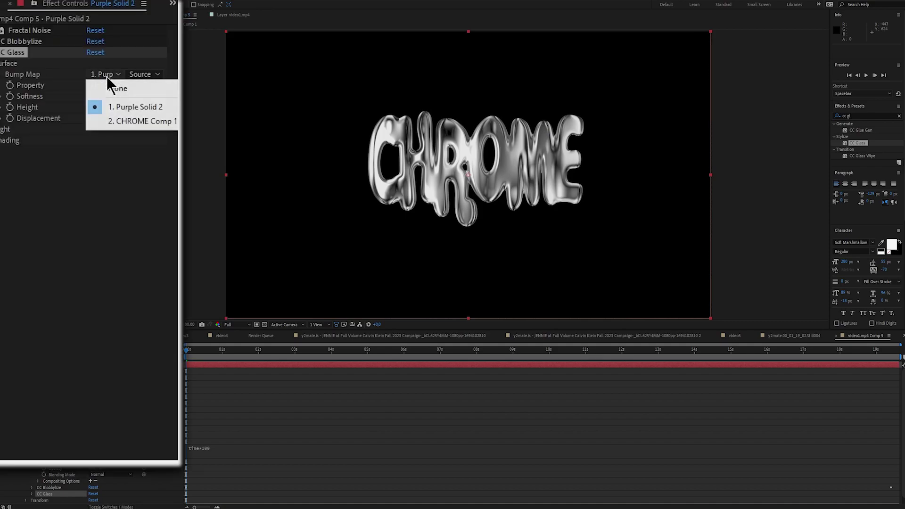
left_click(132, 121)
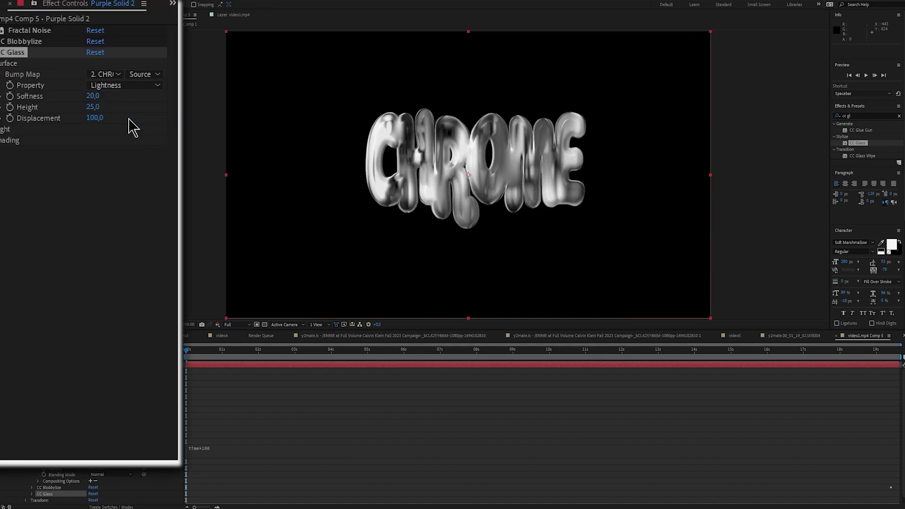
Set the CC Glass surface to Softness 10, Height 100 and Displacement 0
left_click(92, 95)
type("10")
key("Return")
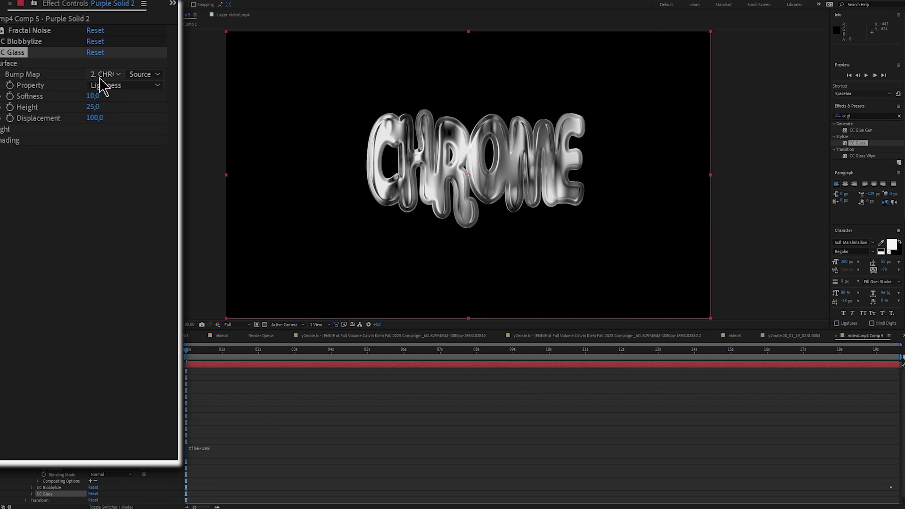
left_click(93, 107)
type("100")
key("Return")
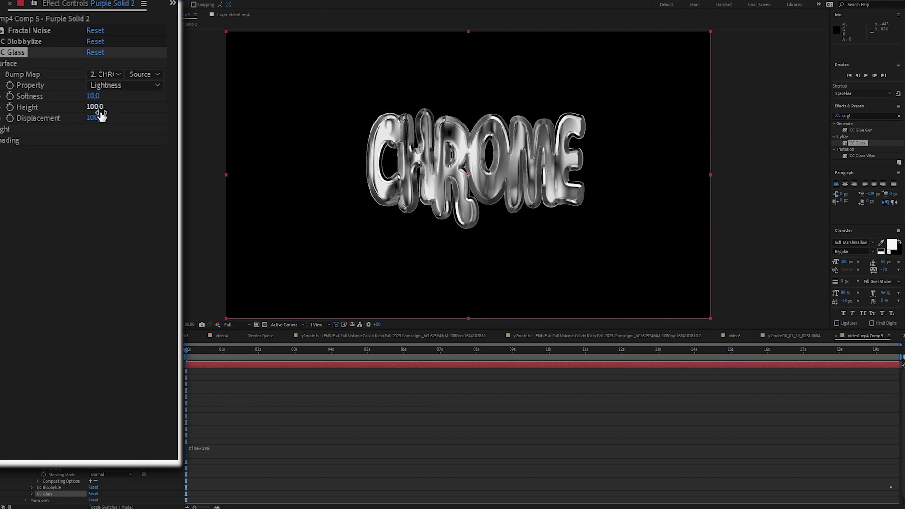
left_click(92, 117)
type("0")
key("Return")
Set the CC Glass Light Direction to 40°
left_click(1, 129)
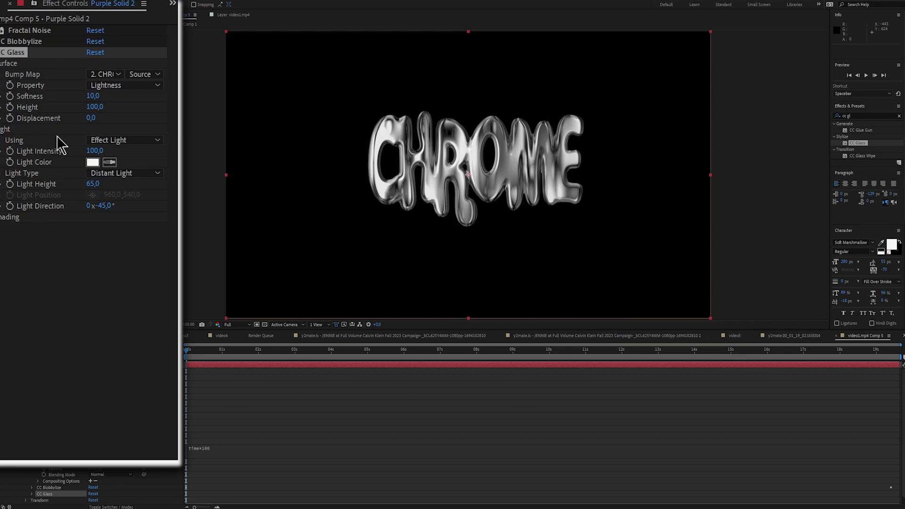
left_click(105, 207)
type("40")
key("Return")
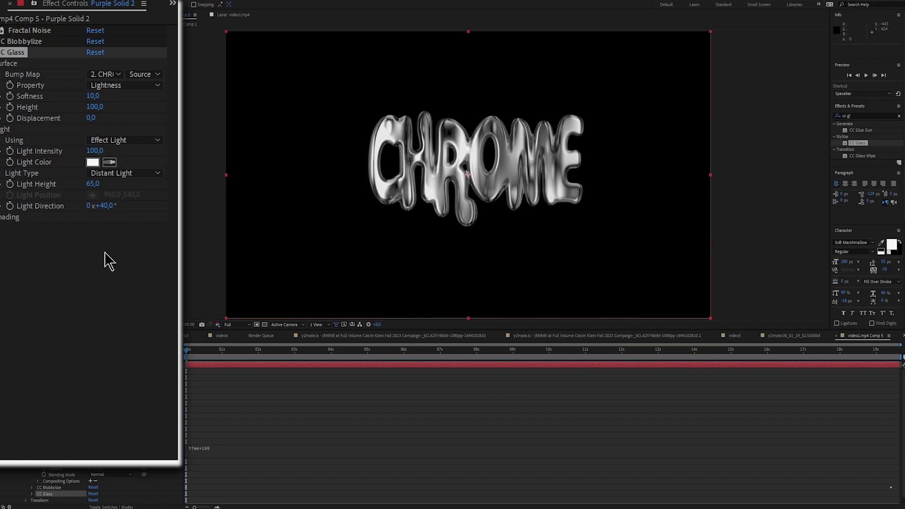
Pre-compose the purple solid and the CHROME Comp 1 layer together
left_click(63, 371, "ctrl")
right_click(63, 372)
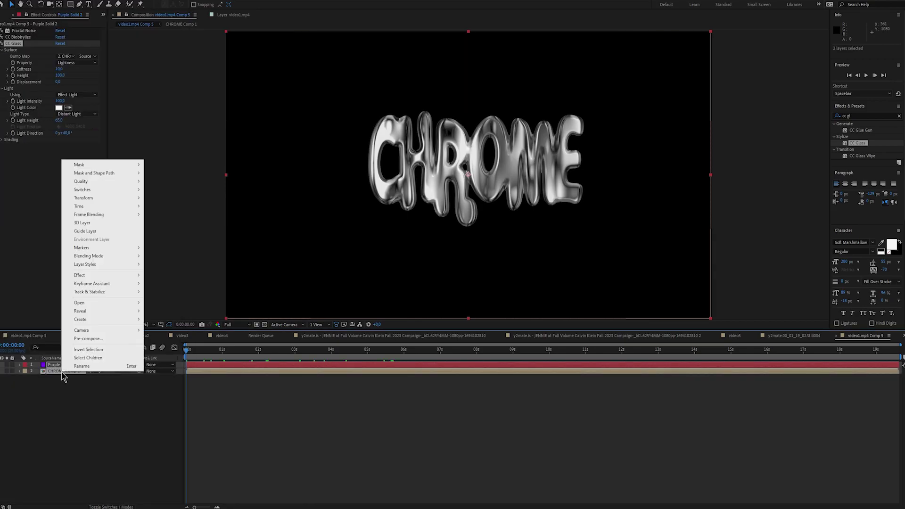
right_click(65, 372)
left_click(99, 339)
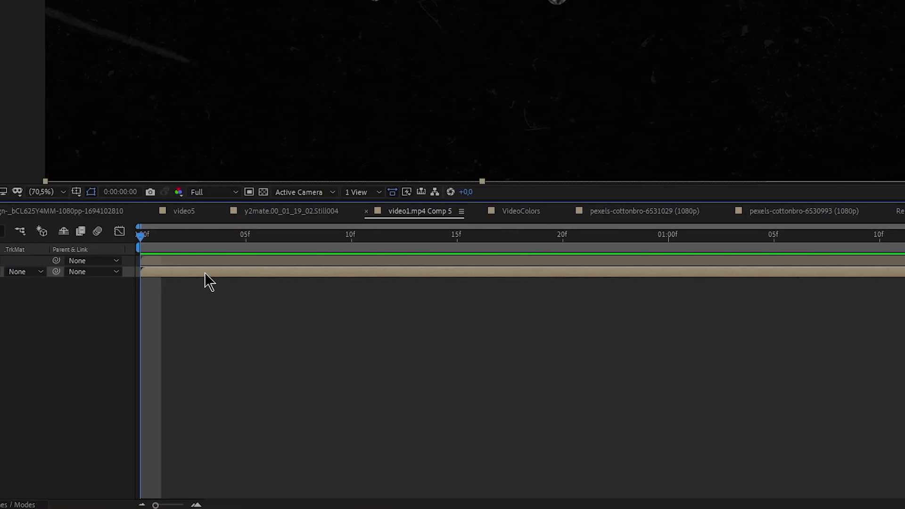
Apply Turbulent Displace to the chrome text pre-comp and set its Amount to 0
type("turb")
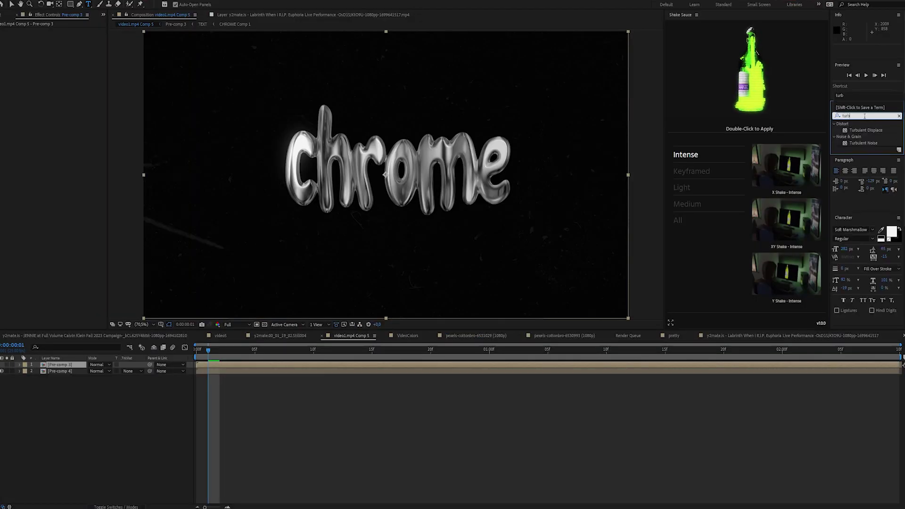
left_click_drag(865, 130, 464, 371)
left_click(58, 43)
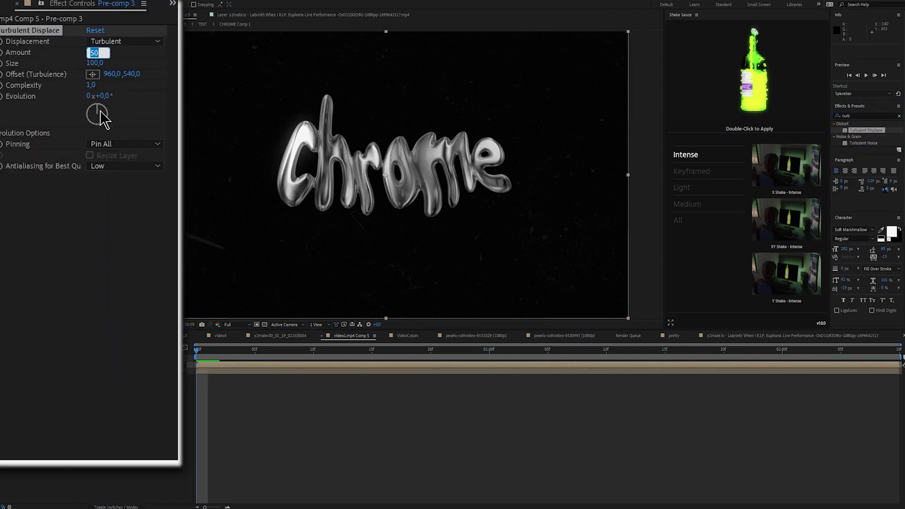
type("0")
key("Return")
Keyframe a higher Turbulent Displace Amount near the end of the chrome text composition
left_click_drag(244, 360, 869, 360)
left_click_drag(95, 51, 134, 58)
left_click_drag(214, 353, 196, 354)
Animate Offset (Turbulence) with a keyframe at the first frame and a shifted position near the end of the composition
left_click(1, 74)
left_click(876, 350)
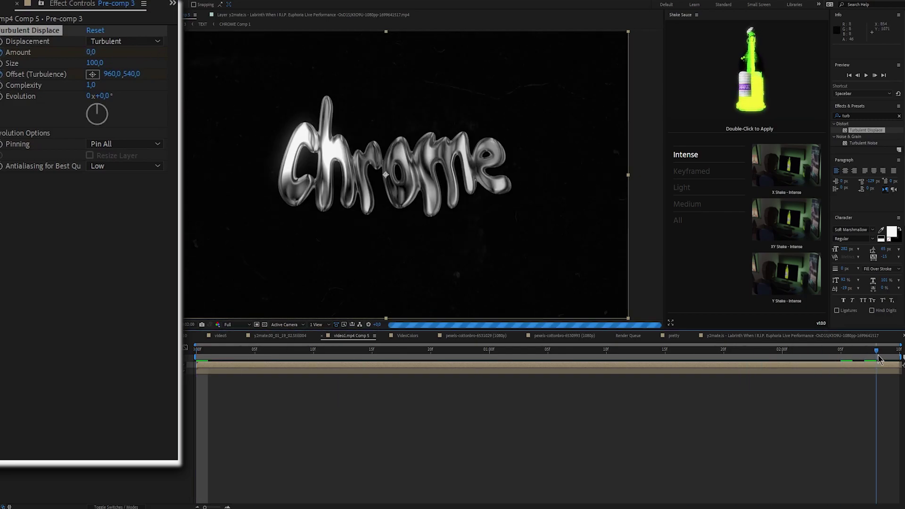
left_click_drag(131, 74, 249, 46)
left_click(193, 362)
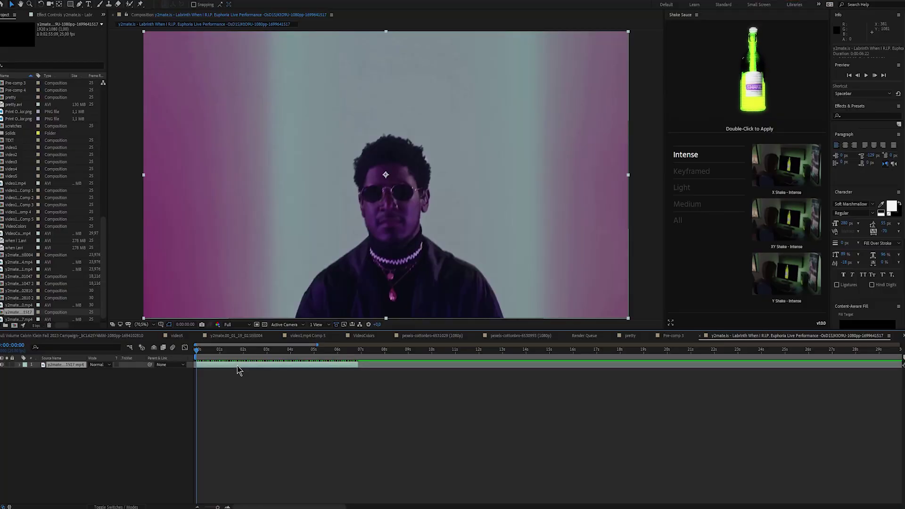
Duplicate the performance footage layer and isolate the singer on the upper copy with the Roto Brush
key("ctrl+d")
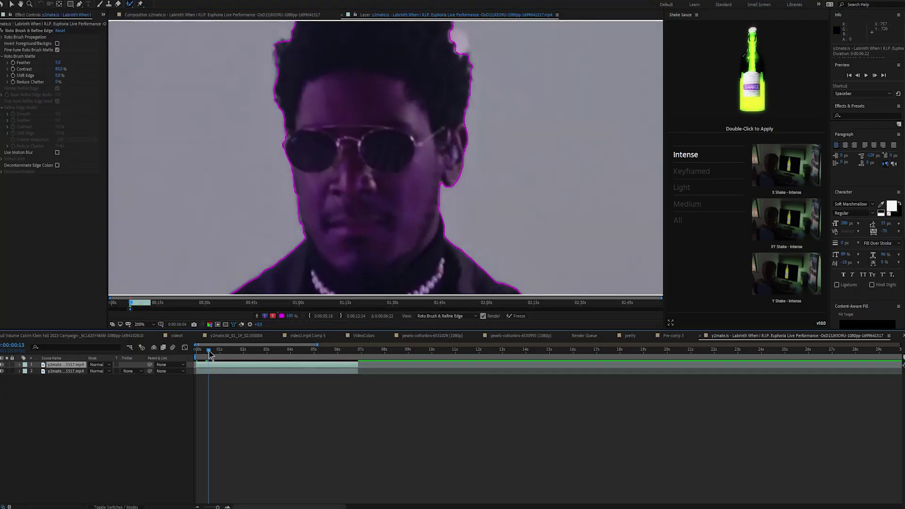
left_click_drag(309, 255, 404, 153)
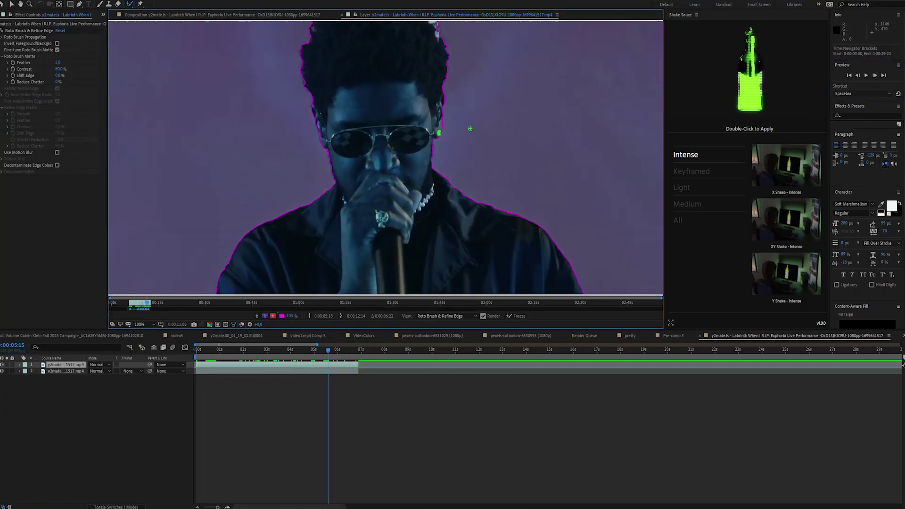
left_click_drag(239, 292, 327, 111)
Refine the Roto Brush matte by increasing Feather and setting Shift Edge to -100%
left_click_drag(58, 63, 69, 62)
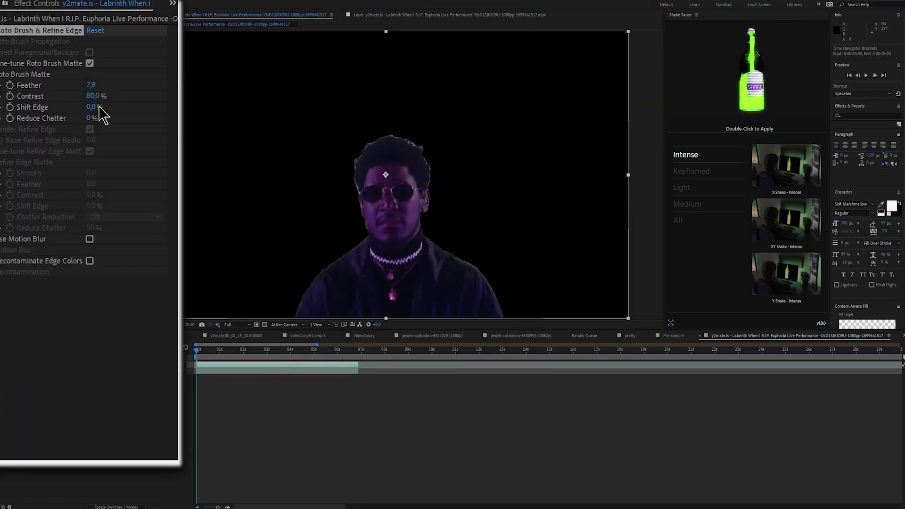
left_click(92, 107)
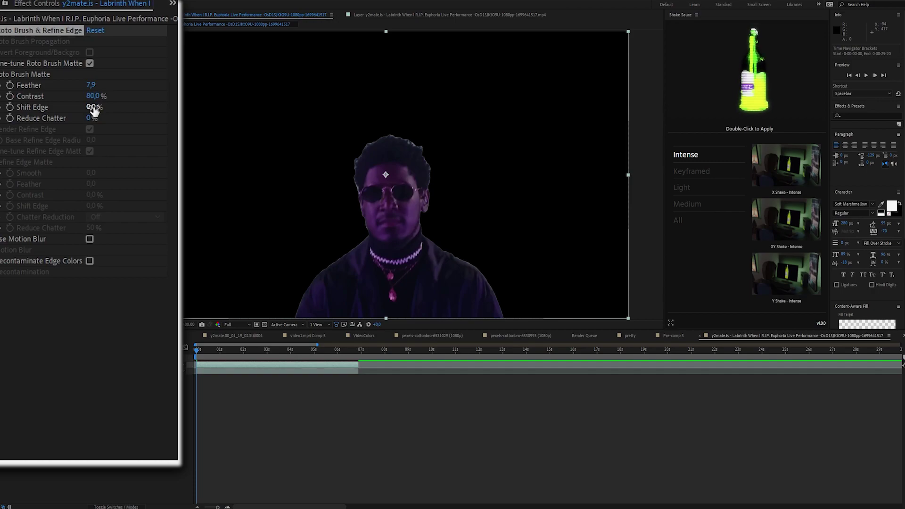
left_click_drag(73, 112, 65, 114)
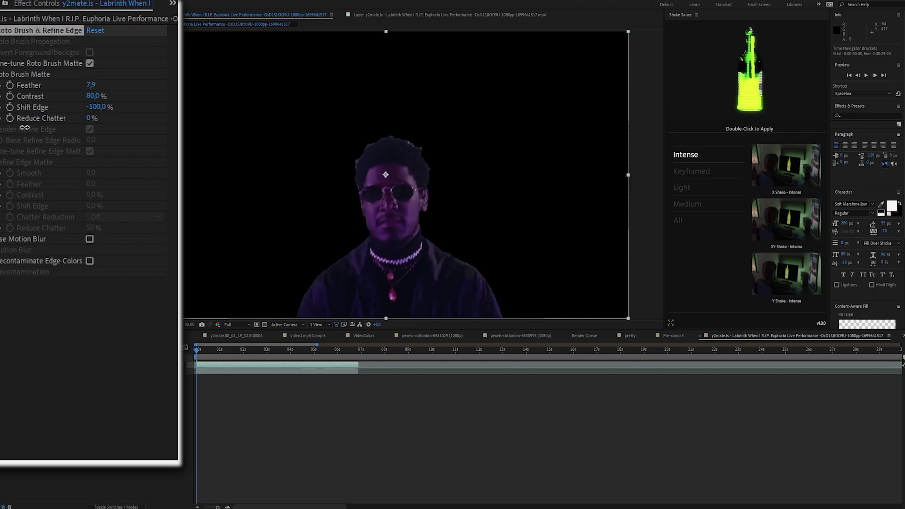
left_click_drag(94, 87, 134, 81)
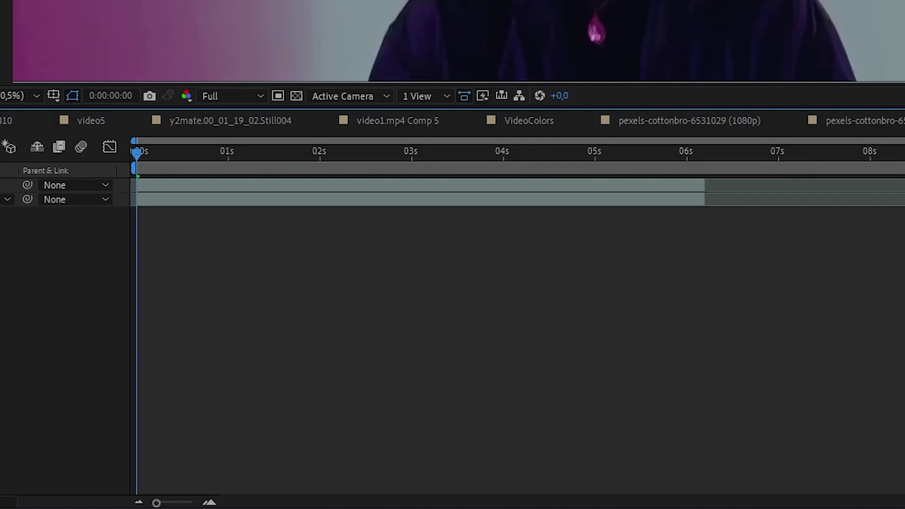
Paste the chrome text pre-comp between the cut-out singer and the background footage, and extend its duration
key("ctrl+v")
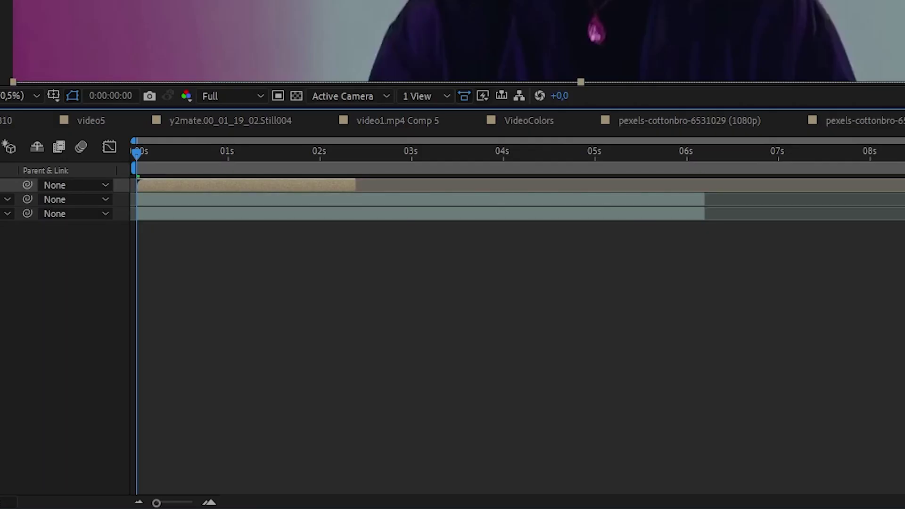
left_click_drag(356, 199, 766, 199)
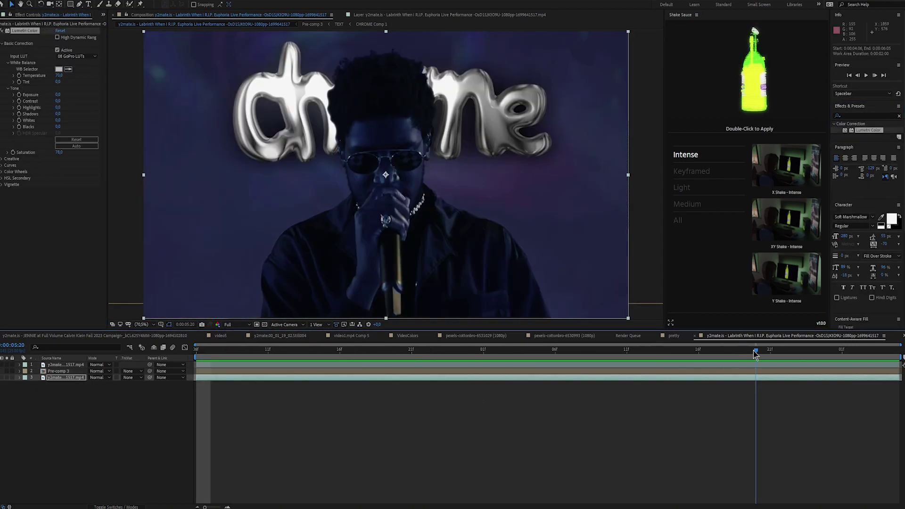
key("space")
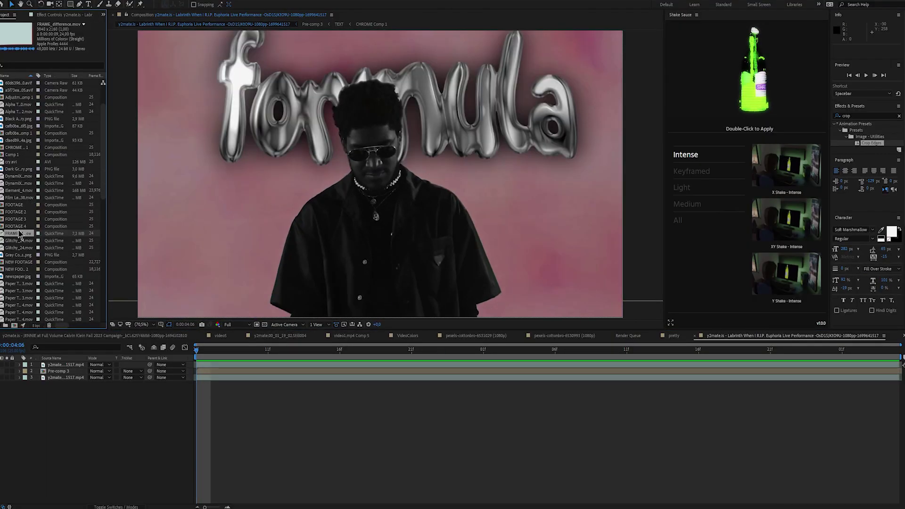
Insert the FRAME_difference.mov clip beneath the chrome text pre-comp, starting at 0:00:04:06
left_click_drag(21, 237, 65, 378)
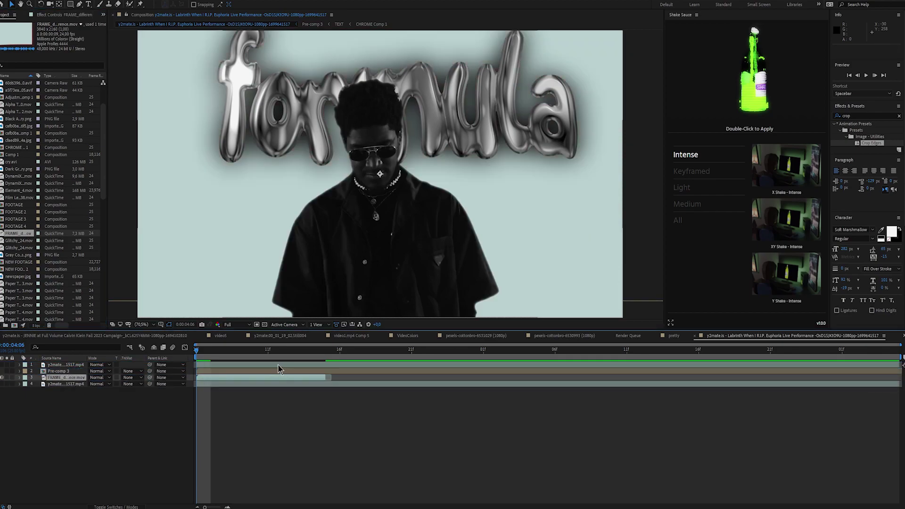
left_click_drag(203, 356, 177, 356)
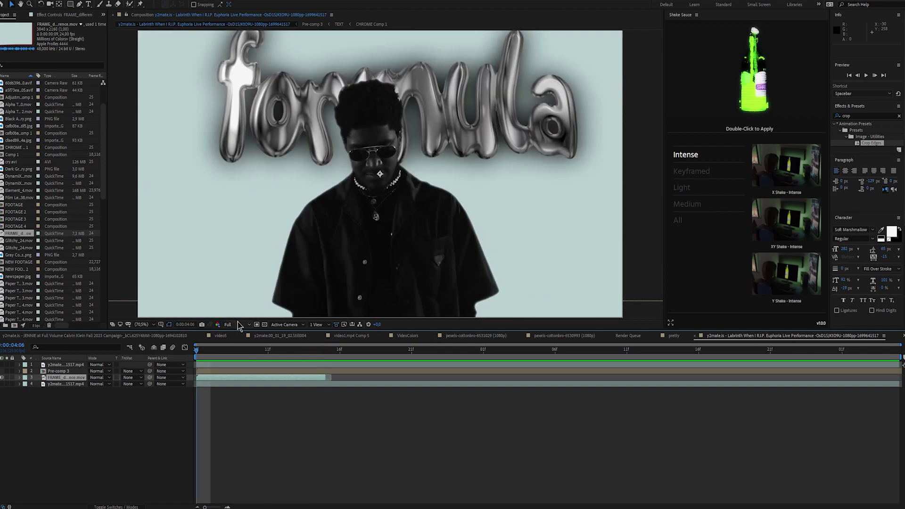
Create an adjustment layer named noise above all other layers and apply the Noise effect to it
right_click(106, 433)
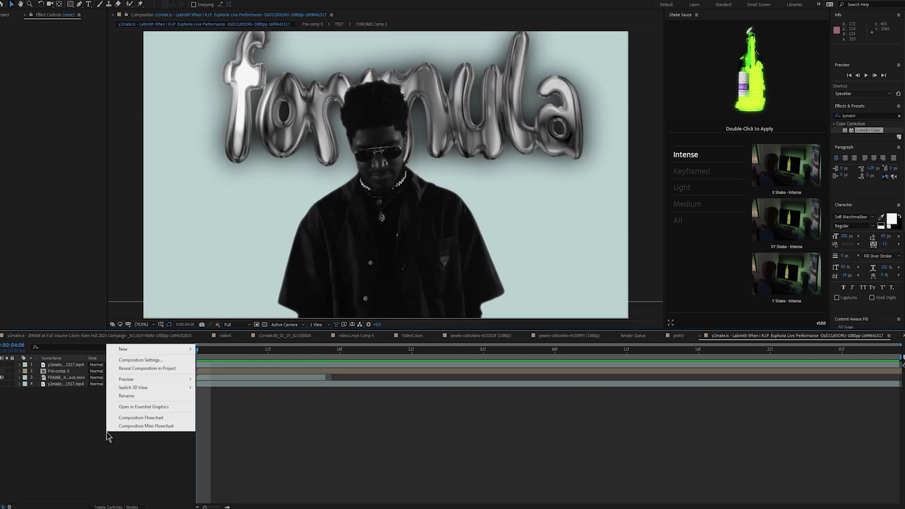
mouse_move(123, 351)
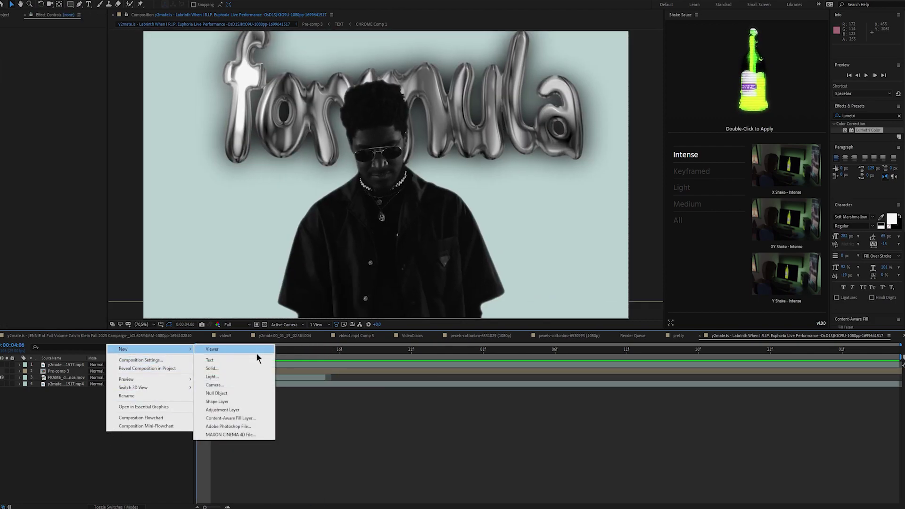
left_click(226, 409)
left_click(865, 115)
type("noise")
left_click_drag(861, 156, 61, 360)
left_click_drag(61, 360, 62, 365)
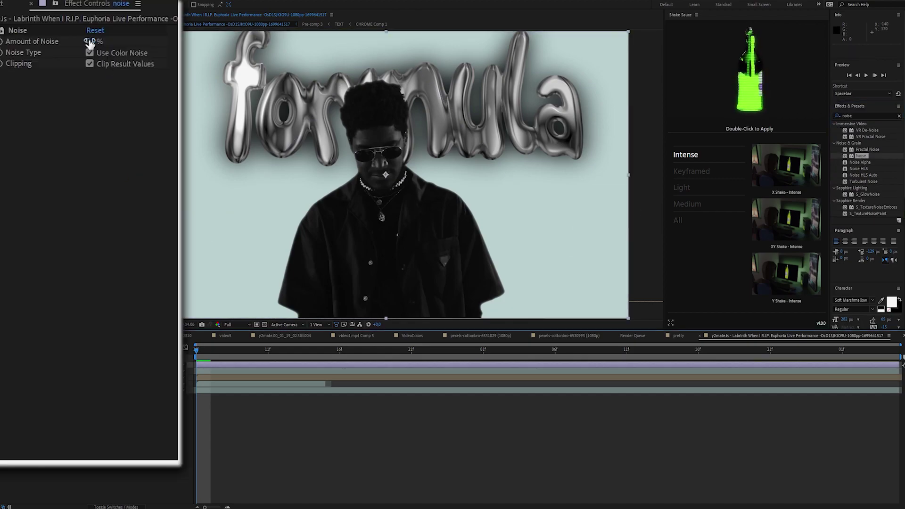
Set Amount of Noise to 15% and turn off Use Color Noise
left_click(92, 41)
type("15")
key("Return")
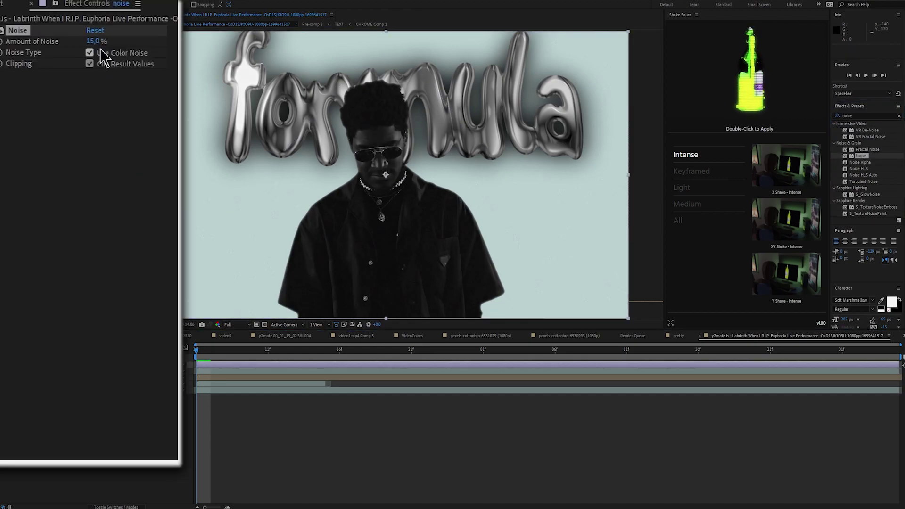
left_click(90, 53)
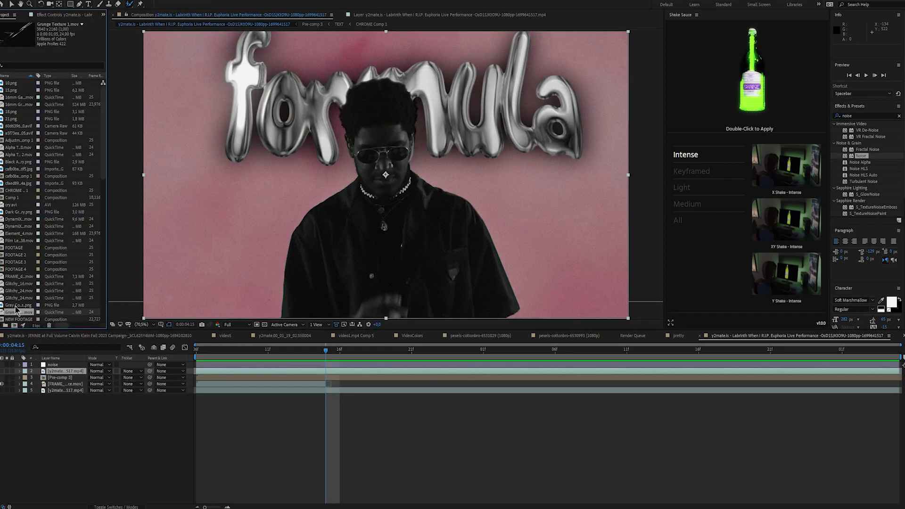
Place the Grunge Texture 1 clip directly beneath the chrome text pre-comp and preview it over the footage
left_click_drag(19, 314, 64, 374)
left_click_drag(65, 377, 72, 391)
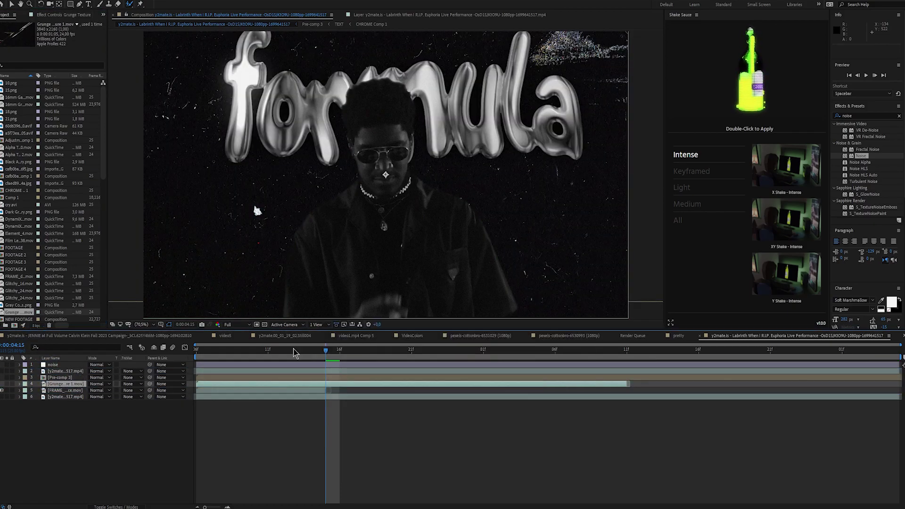
left_click_drag(325, 351, 196, 354)
key("space")
left_click(368, 354)
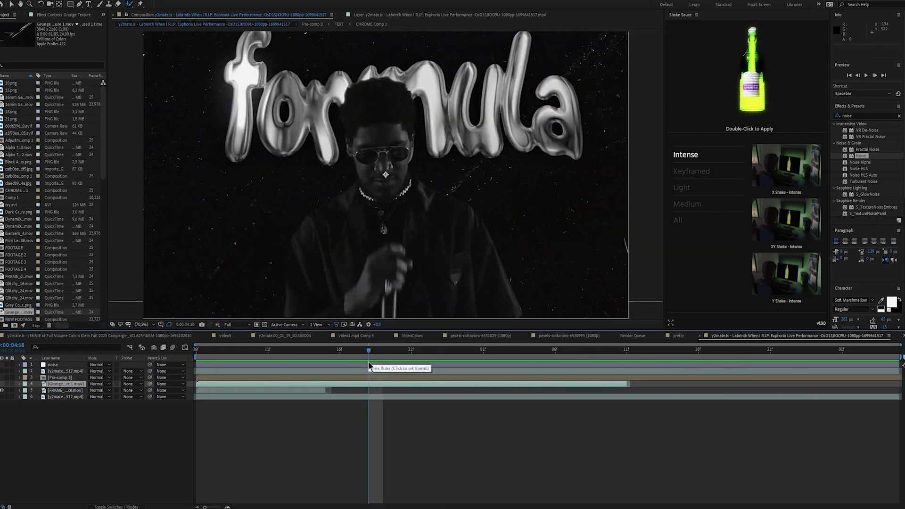
Set the grunge texture layer's blending mode to Screen
left_click(362, 385)
left_click(100, 385)
left_click(121, 137)
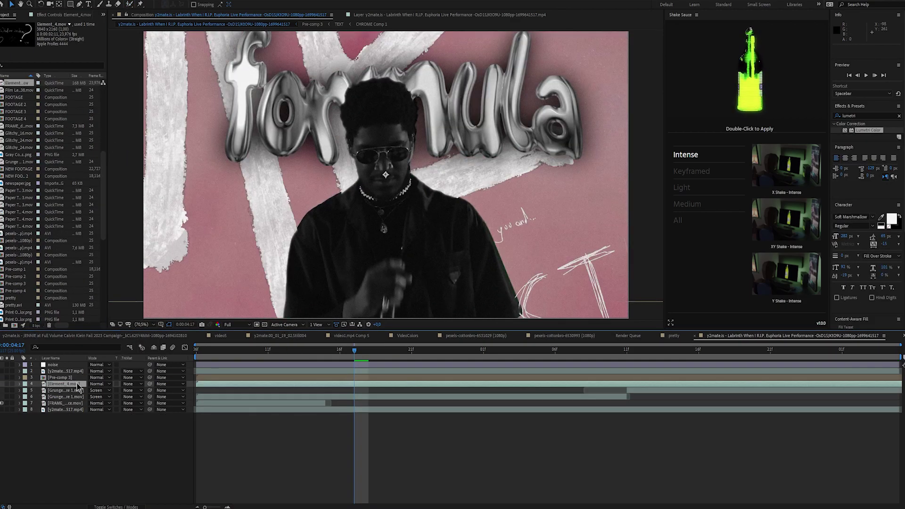
Scale down the Element_4.mov overlay beneath the chrome text and check it at an earlier frame
key("s")
left_click_drag(97, 391, 74, 390)
left_click_drag(355, 349, 323, 381)
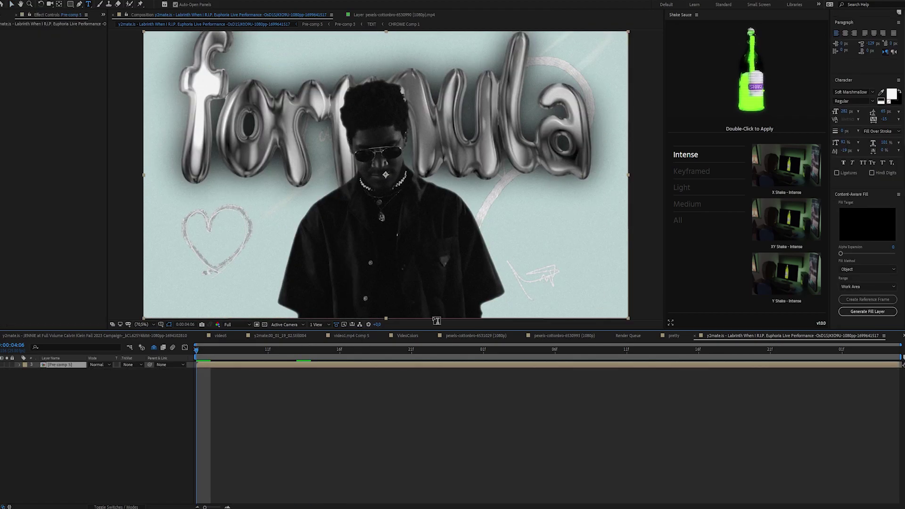
Split the Pre-comp 5 layer into two segments at 0:00:04:12
mouse_move(817, 261)
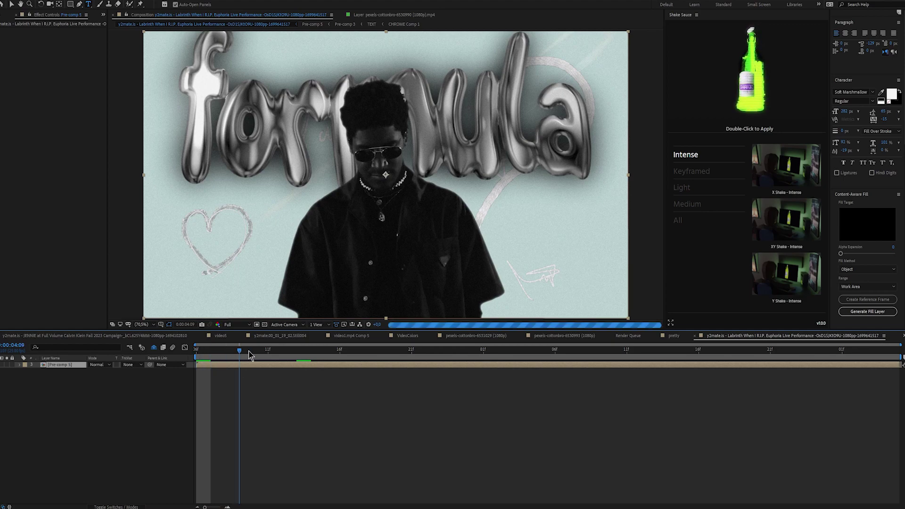
left_click_drag(290, 352, 301, 351)
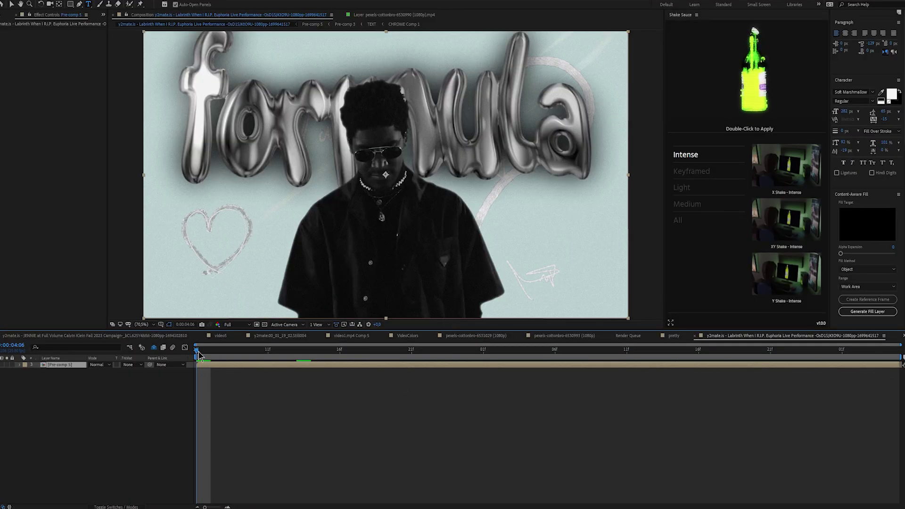
mouse_move(282, 355)
left_mouse_down()
mouse_move(301, 356)
mouse_move(286, 364)
left_mouse_up()
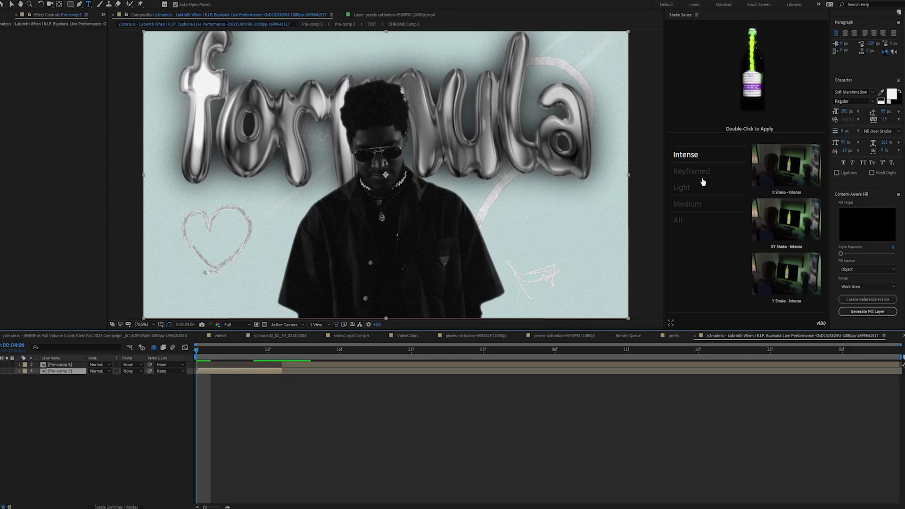
Apply the keyframed Shake Sauce preset Quick Hit with Flash to the first Pre-comp 5 segment and preview it
left_click(725, 177)
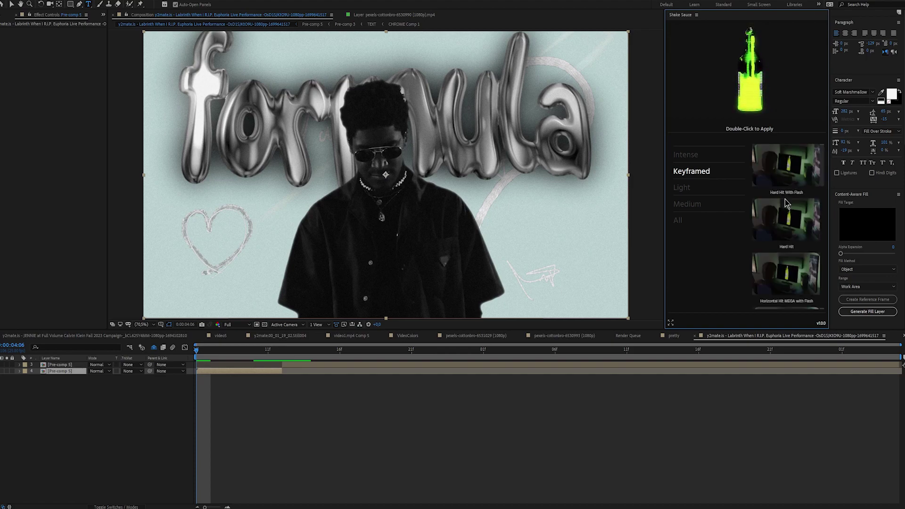
scroll(786, 203, "down", 4)
scroll(788, 210, "down", 3)
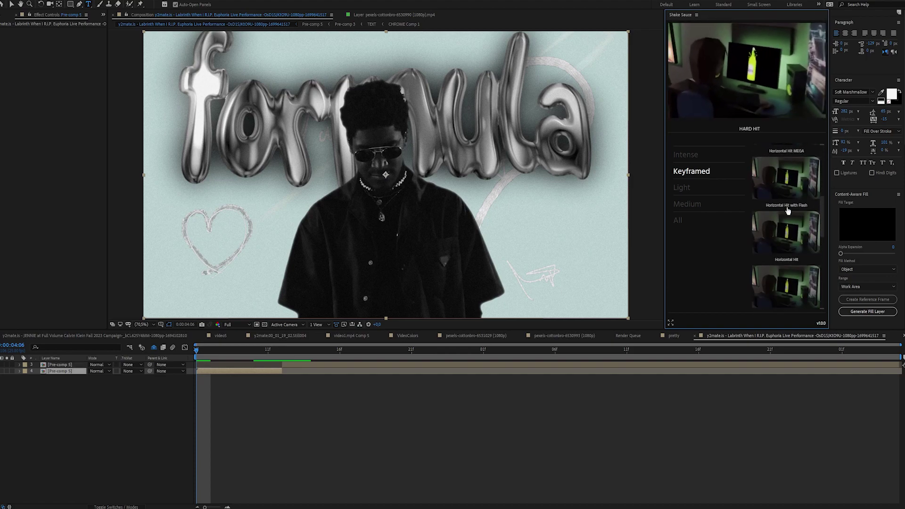
double_click(788, 205)
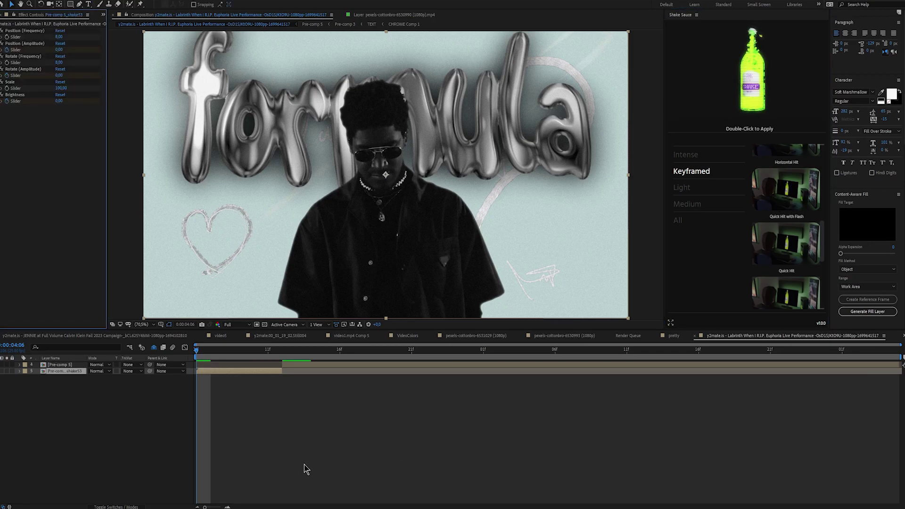
key("space")
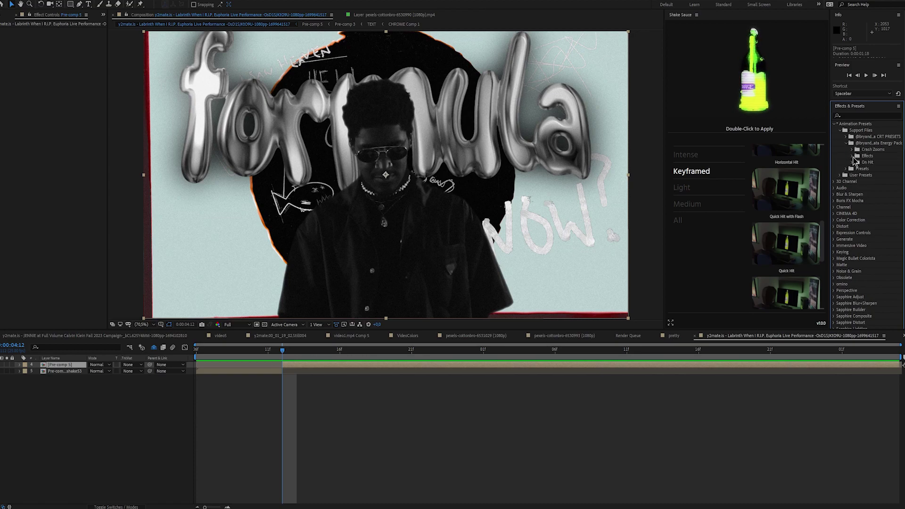
Apply the Energy Pack hue preset using Color Balance (HLS) to the second Pre-comp 5 segment and preview the animation
left_click(853, 156)
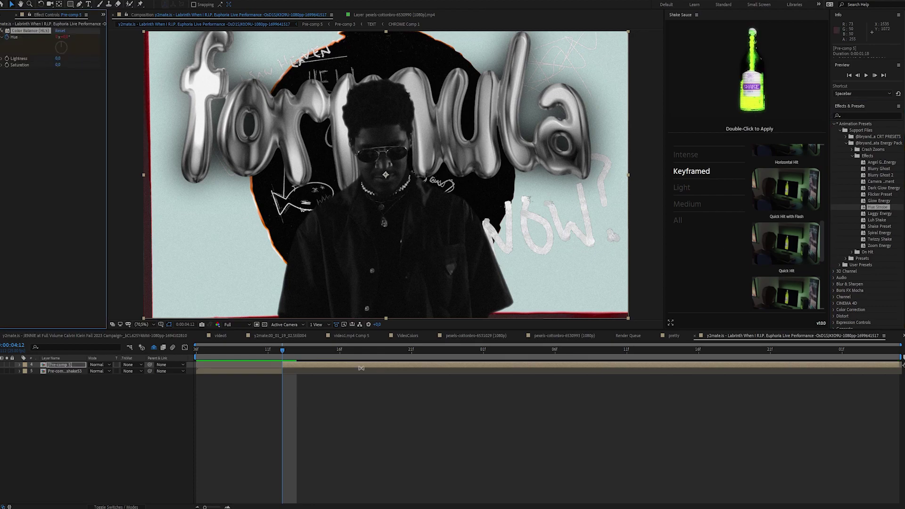
left_click_drag(285, 354, 642, 357)
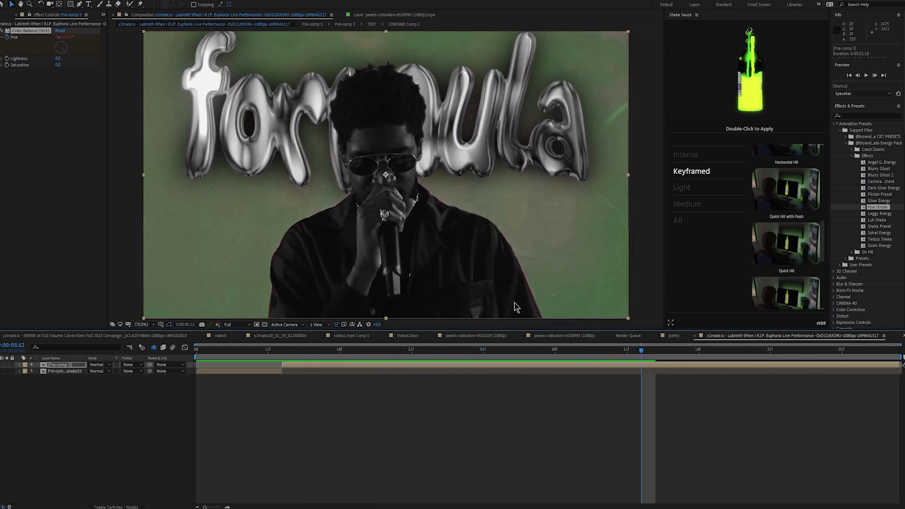
left_click_drag(434, 355, 865, 365)
key("space")
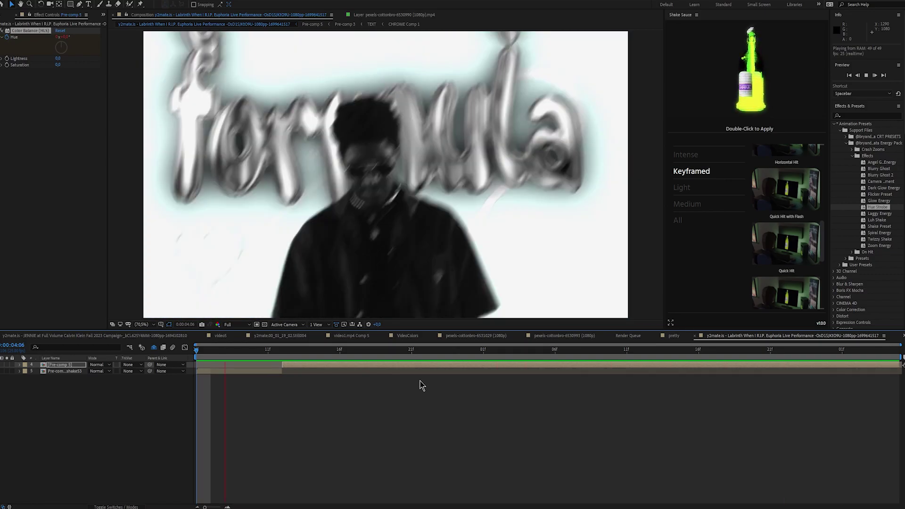
Apply the Energy Pack camera preset to the second Pre-comp 5 segment at 0:00:04:12 and preview it
left_click(281, 366)
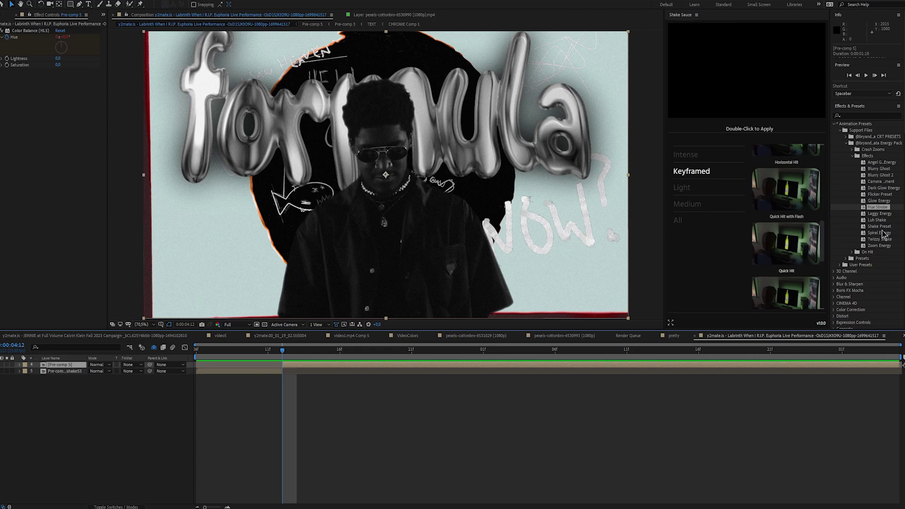
double_click(880, 181)
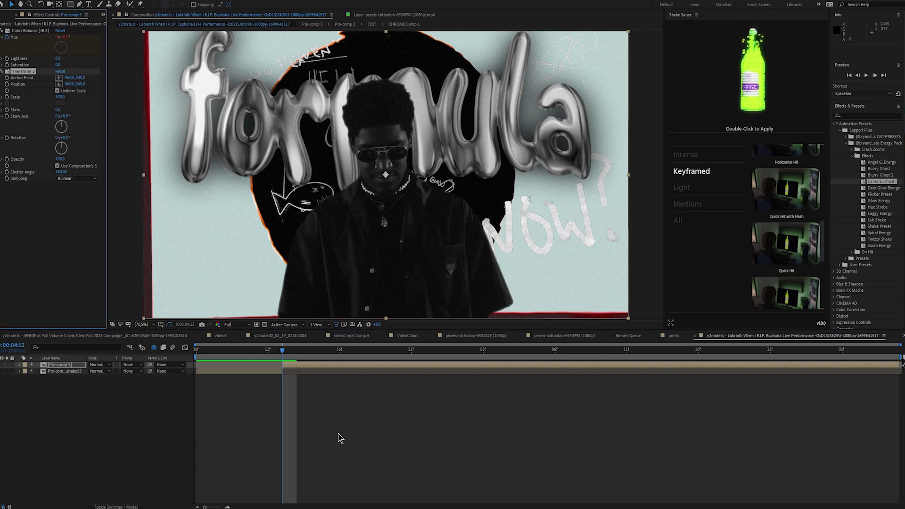
key("space")
Apply the CRT checkered preset to the second Pre-comp 5 segment and play back the result
left_click(847, 143)
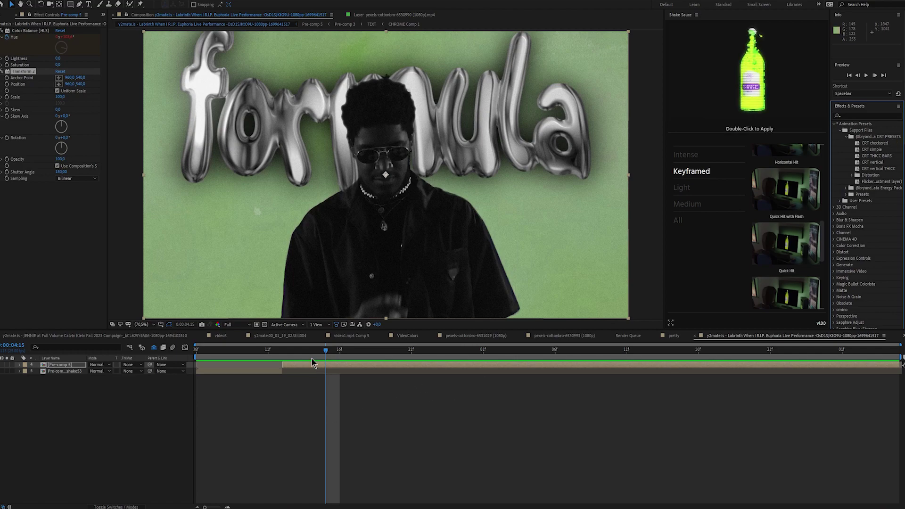
key("space")
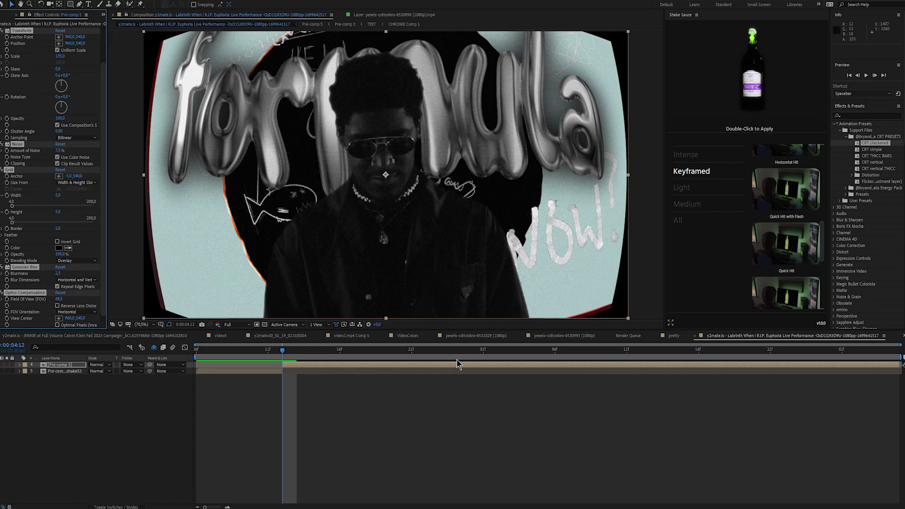
left_click_drag(283, 354, 710, 360)
key("space")
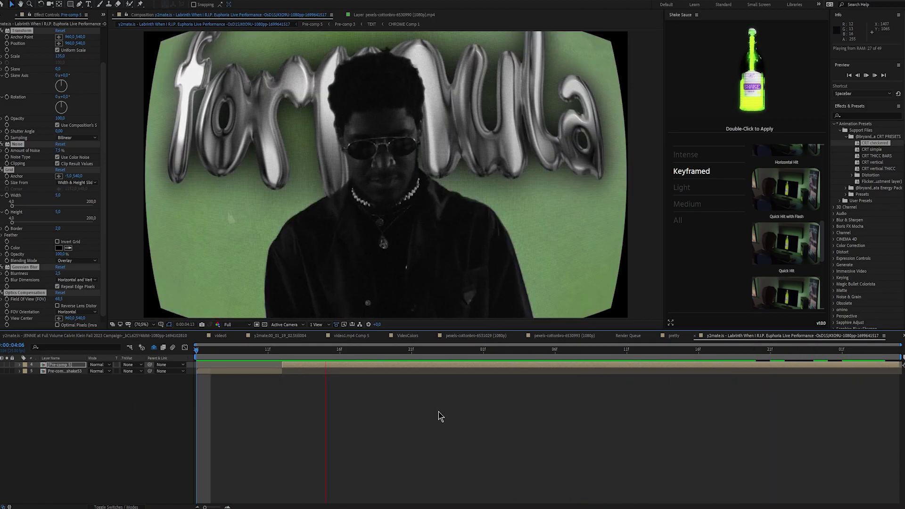
Apply the CRT checkered preset to the first, shaking Pre-comp 5 segment at 0:00:04:06 and preview the whole animation
left_click(224, 357)
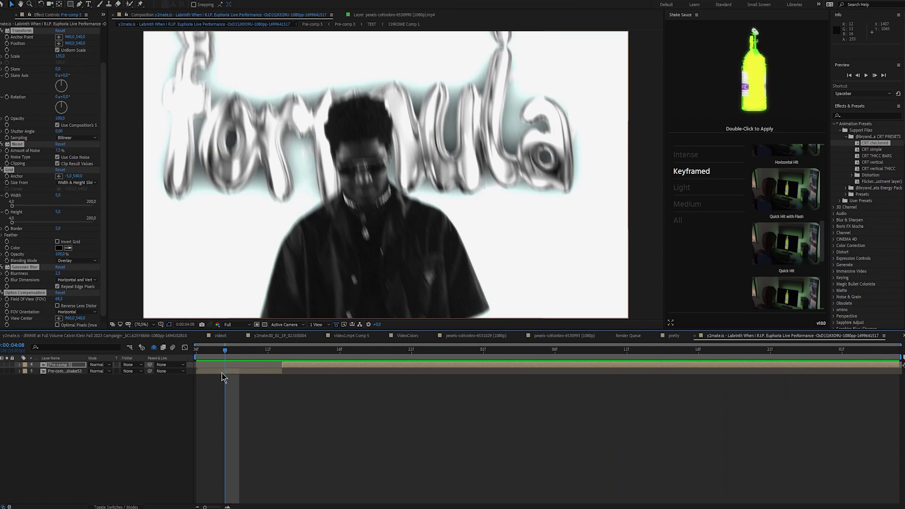
left_click(221, 372)
left_click_drag(219, 351, 196, 351)
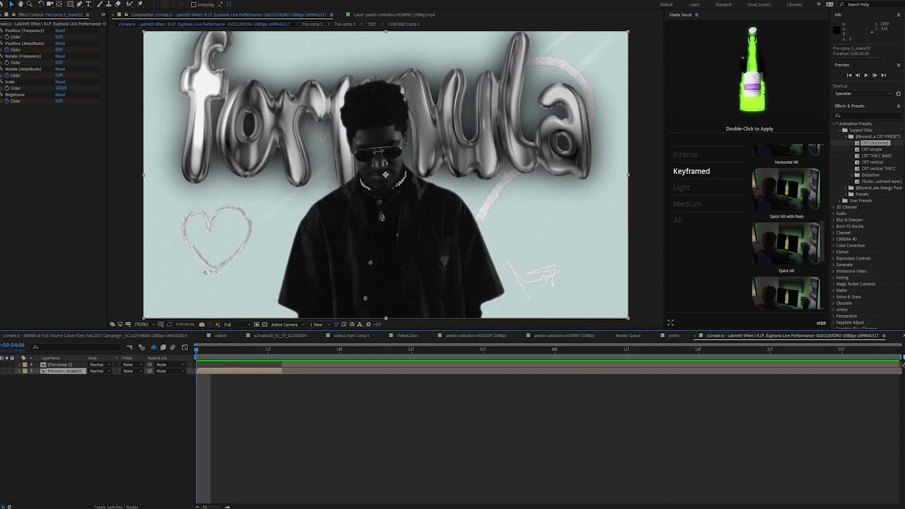
double_click(876, 143)
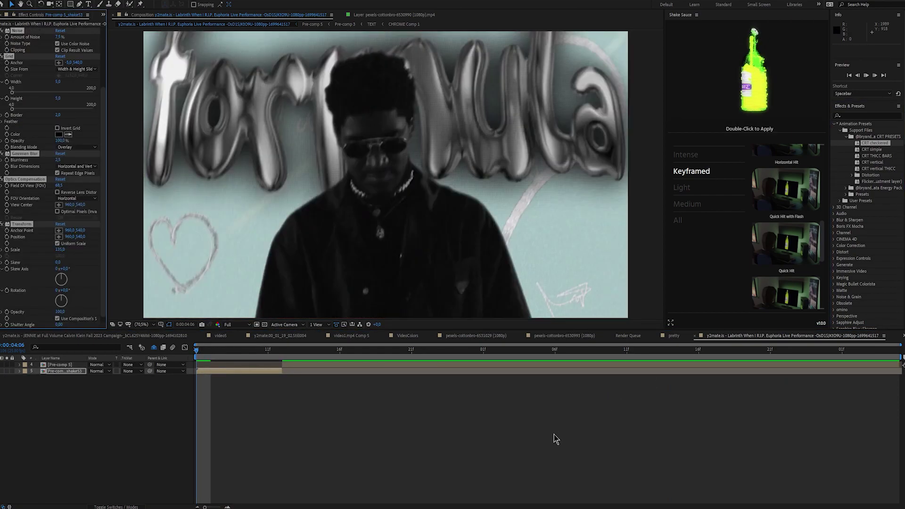
key("space")
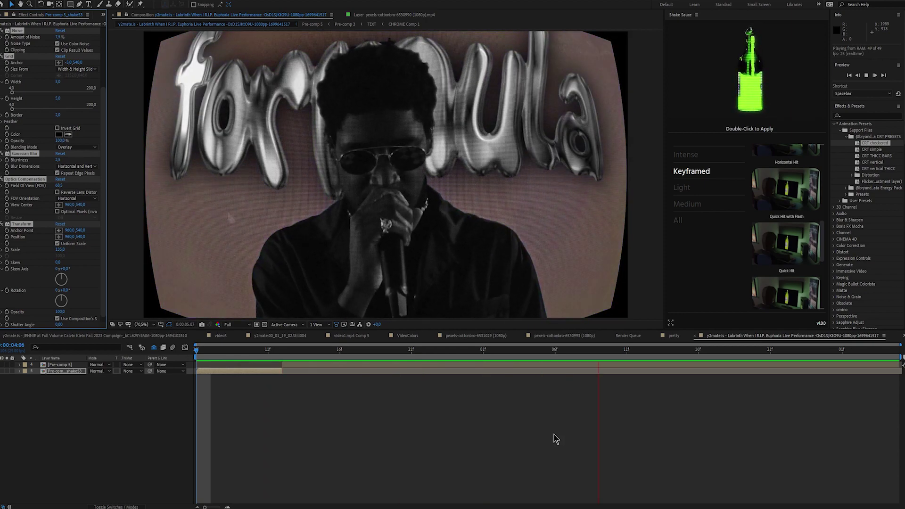